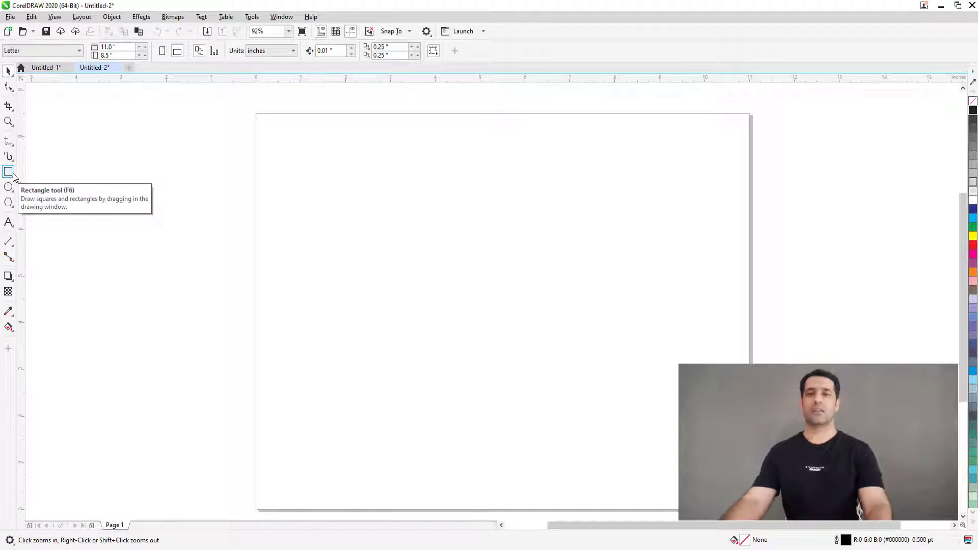
Draw a black-filled square at the page's upper left and a magenta circle about 1.3 in across beside it, with no outline.
{"action": "left_click", "coordinate": [8, 172]}
{"action": "left_click_drag", "start_coordinate": [288, 159], "coordinate": [351, 223]}
{"action": "key", "text": "space"}
{"action": "key", "text": "F2"}
{"action": "left_click_drag", "start_coordinate": [240, 133], "coordinate": [532, 338]}
{"action": "left_click", "coordinate": [972, 113]}
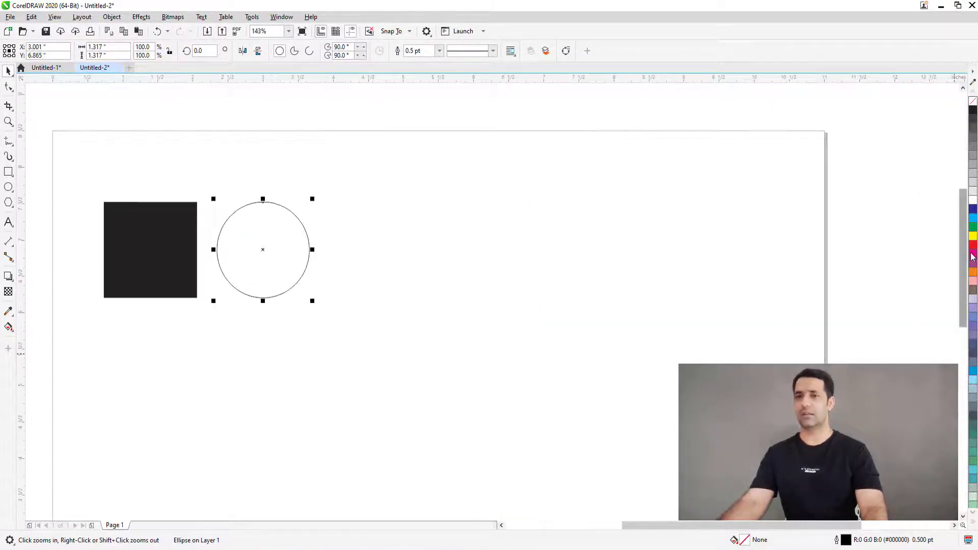
{"action": "left_click", "coordinate": [972, 254]}
{"action": "right_click", "coordinate": [972, 102]}
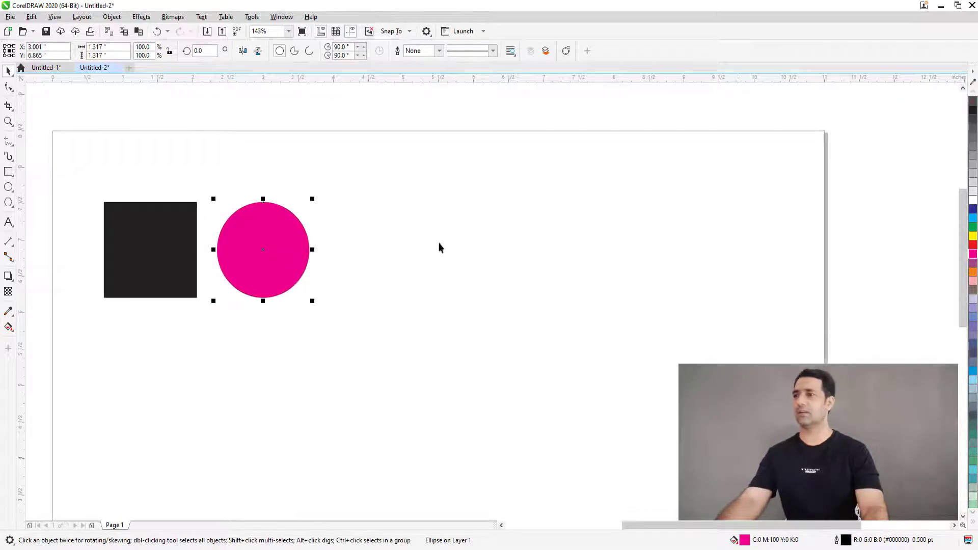
Duplicate the black square and magenta circle together, placing the copies in line beside the originals.
{"action": "scroll", "coordinate": [438, 245], "scroll_direction": "down", "scroll_amount": 2}
{"action": "key", "text": "z"}
{"action": "left_click_drag", "start_coordinate": [204, 186], "coordinate": [646, 426]}
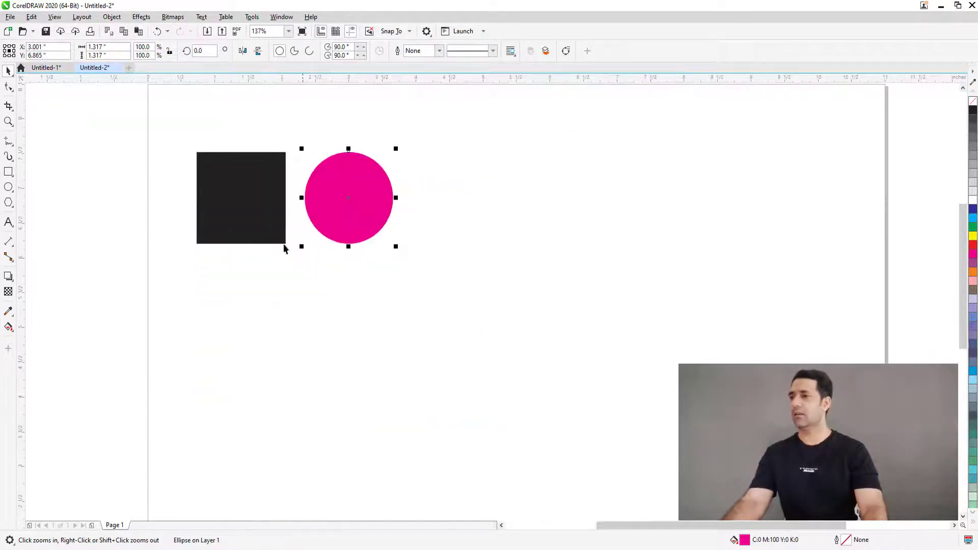
{"action": "key", "text": "space"}
{"action": "left_click", "coordinate": [250, 190], "text": "shift"}
{"action": "left_click_drag", "start_coordinate": [249, 190], "coordinate": [478, 196]}
{"action": "right_click", "coordinate": [478, 196]}
Fill the copied square with cyan and the copied circle with red.
{"action": "left_click", "coordinate": [973, 220]}
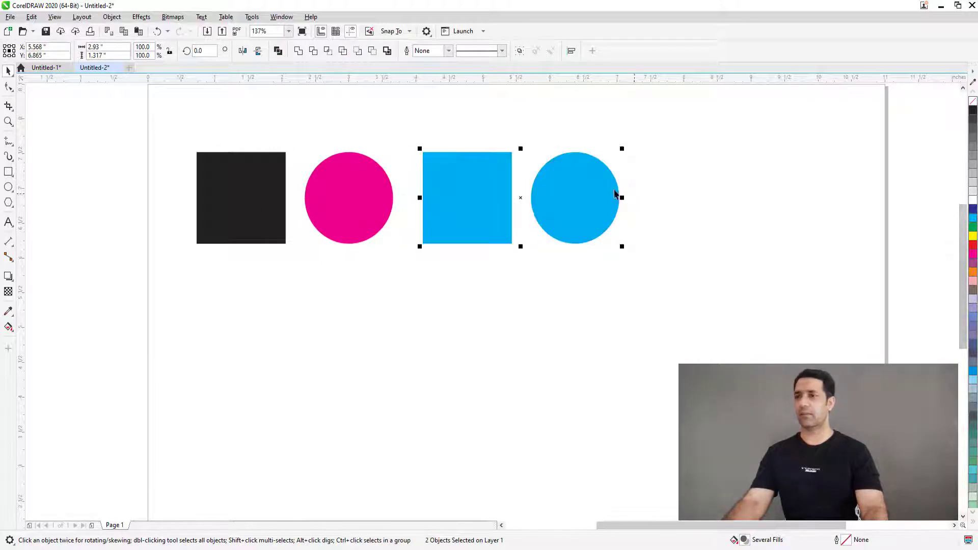
{"action": "key", "text": "ctrl+z"}
{"action": "left_click", "coordinate": [490, 191]}
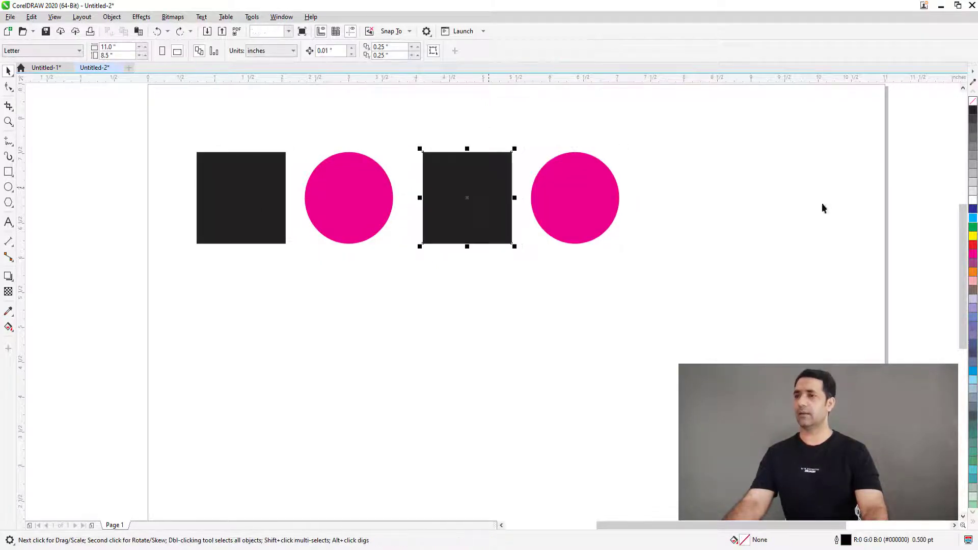
{"action": "left_click", "coordinate": [973, 219]}
{"action": "left_click", "coordinate": [561, 222]}
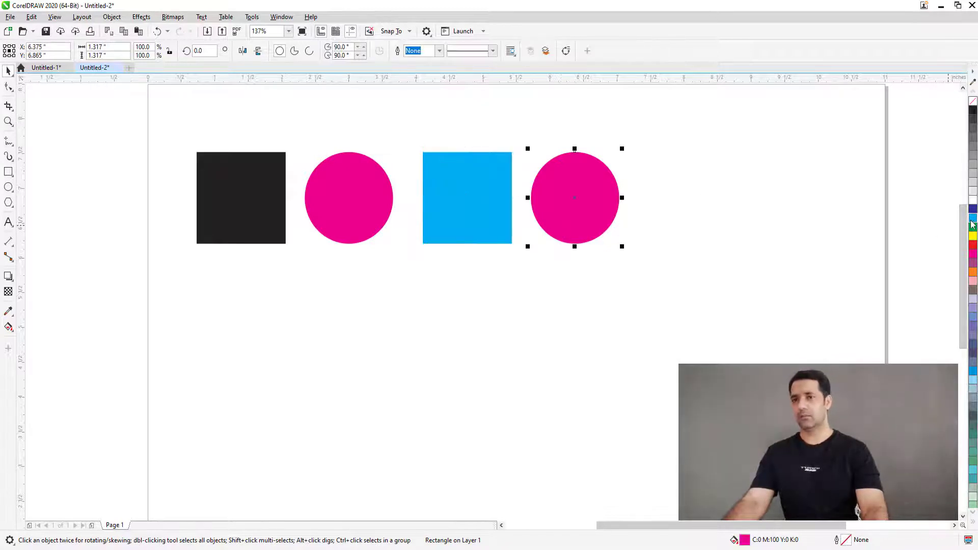
{"action": "left_click", "coordinate": [973, 245]}
Duplicate the cyan square and red circle to the end of the row and fill the new circle with pink.
{"action": "left_click", "coordinate": [437, 158], "text": "shift"}
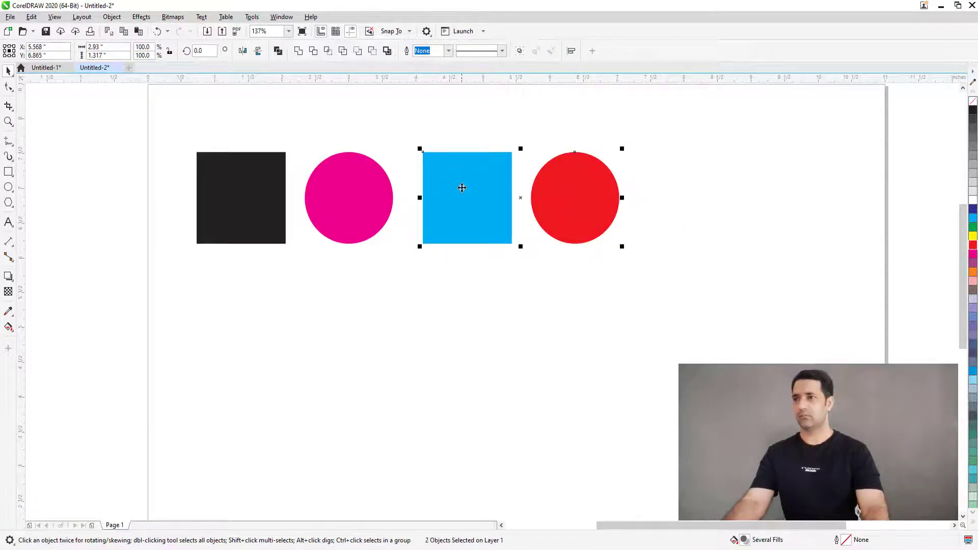
{"action": "left_click_drag", "start_coordinate": [459, 186], "coordinate": [735, 196]}
{"action": "left_click", "coordinate": [841, 219]}
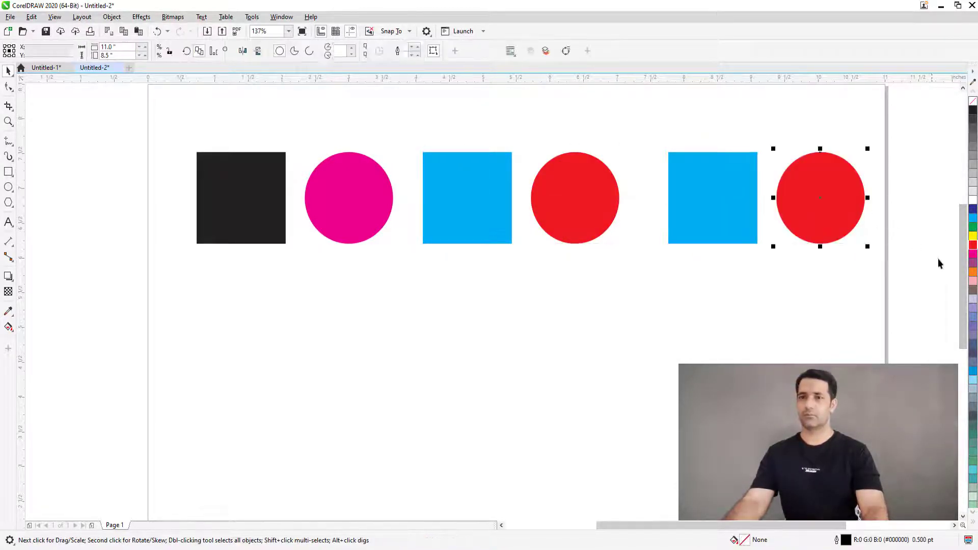
{"action": "left_click", "coordinate": [972, 280]}
{"action": "left_click", "coordinate": [841, 275]}
Scale the six shapes down to about 7 in wide overall and duplicate the set at the end of the row.
{"action": "scroll", "coordinate": [389, 198], "scroll_direction": "down", "scroll_amount": 3}
{"action": "key", "text": "z"}
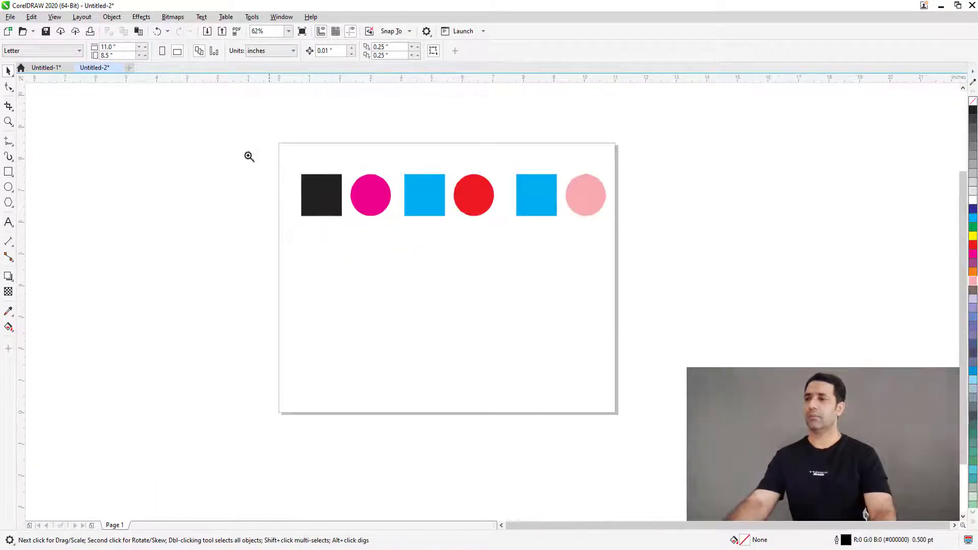
{"action": "left_click_drag", "start_coordinate": [237, 148], "coordinate": [653, 316]}
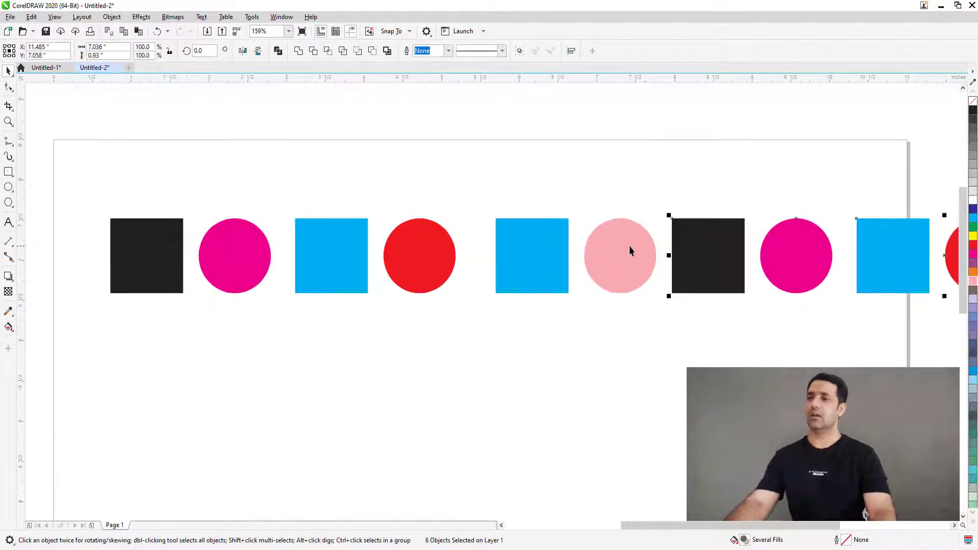
Delete the last three shapes of the row that lie beyond the page's edge.
{"action": "scroll", "coordinate": [628, 251], "scroll_direction": "down", "scroll_amount": 3}
{"action": "key", "text": "z"}
{"action": "left_click_drag", "start_coordinate": [398, 181], "coordinate": [933, 325]}
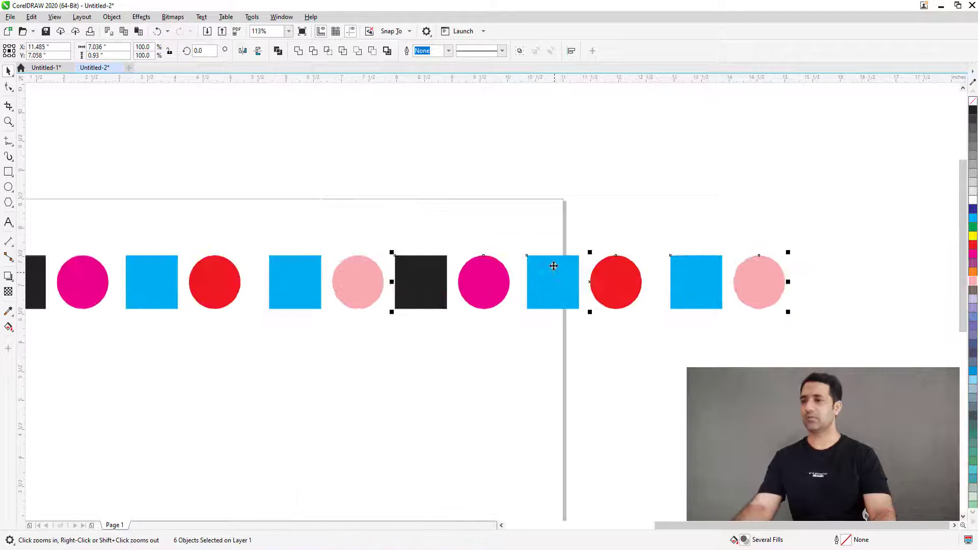
{"action": "left_click", "coordinate": [533, 220]}
{"action": "left_click_drag", "start_coordinate": [528, 217], "coordinate": [845, 336]}
{"action": "key", "text": "Delete"}
Fill the last cyan square at the end of the row with dark blue.
{"action": "key", "text": "z"}
{"action": "scroll", "coordinate": [659, 310], "scroll_direction": "down", "scroll_amount": 3}
{"action": "left_click", "coordinate": [658, 352]}
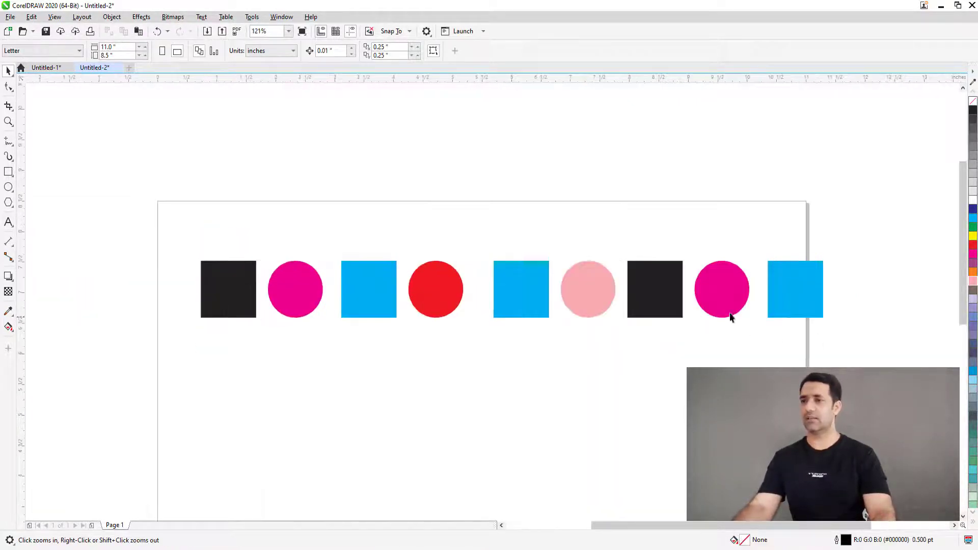
{"action": "key", "text": "space"}
{"action": "left_click", "coordinate": [818, 288]}
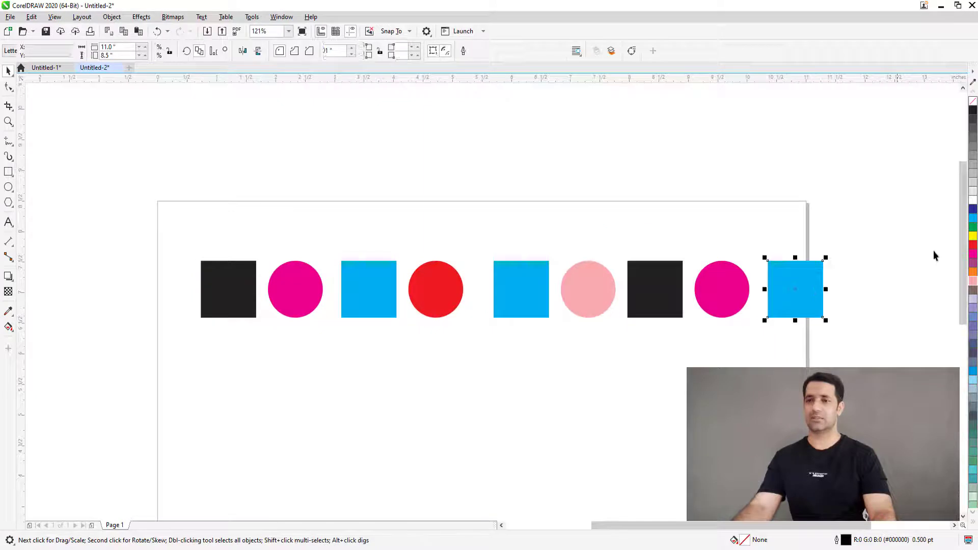
{"action": "left_click", "coordinate": [973, 209]}
Scale all nine shapes down proportionally to about 9.25 in wide overall so the row fits within the page.
{"action": "key", "text": "ctrl+a"}
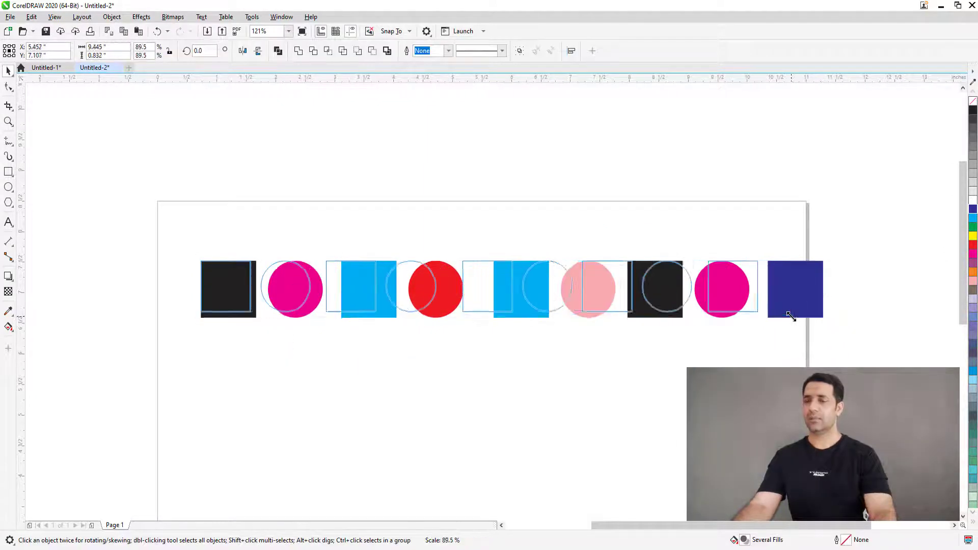
{"action": "key", "text": "z"}
{"action": "scroll", "coordinate": [397, 251], "scroll_direction": "down", "scroll_amount": 3}
{"action": "left_click_drag", "start_coordinate": [401, 253], "coordinate": [815, 477]}
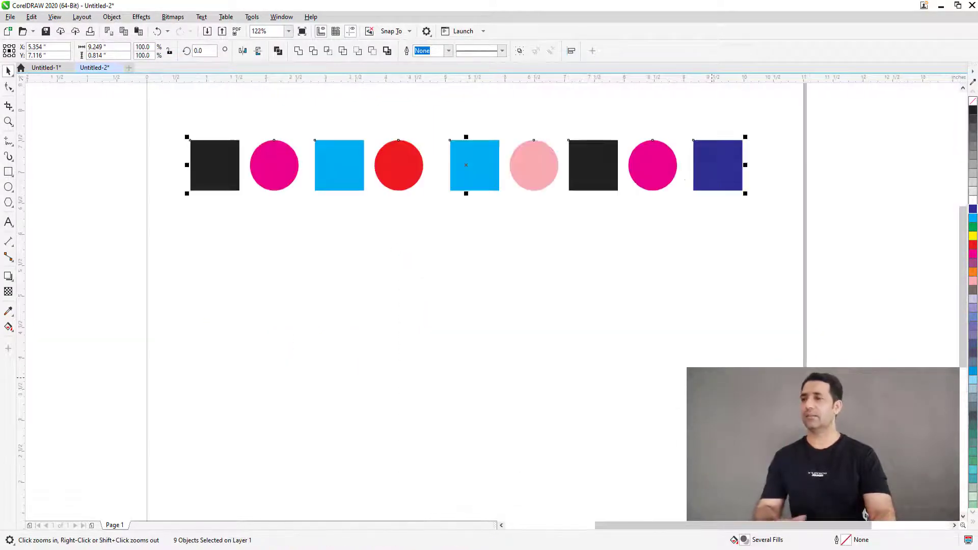
{"action": "right_click", "coordinate": [560, 320]}
{"action": "key", "text": "shift+F2"}
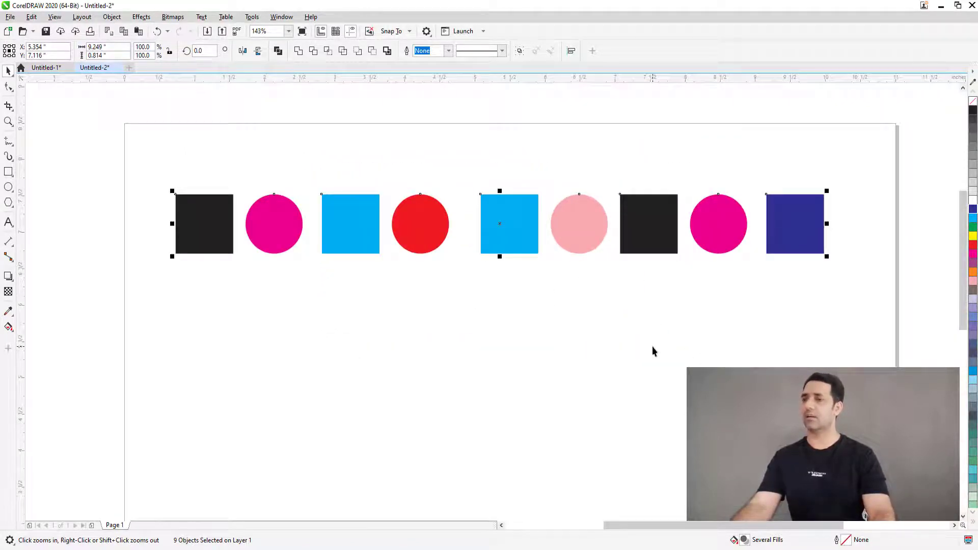
{"action": "right_click", "coordinate": [504, 314]}
{"action": "left_click", "coordinate": [563, 306]}
{"action": "key", "text": "space"}
{"action": "left_click", "coordinate": [559, 350]}
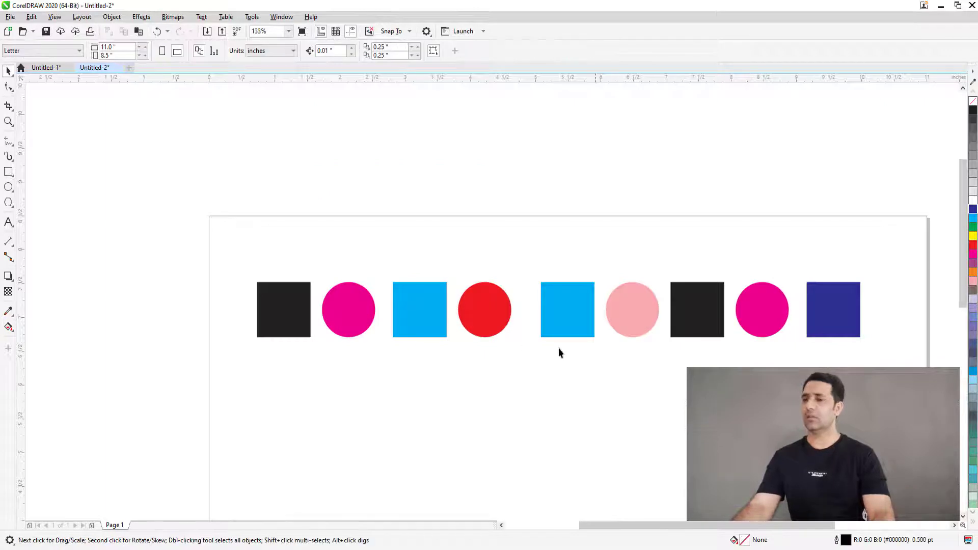
Group all nine shapes of the row, and ungroup them again into individual objects.
{"action": "left_click", "coordinate": [349, 306]}
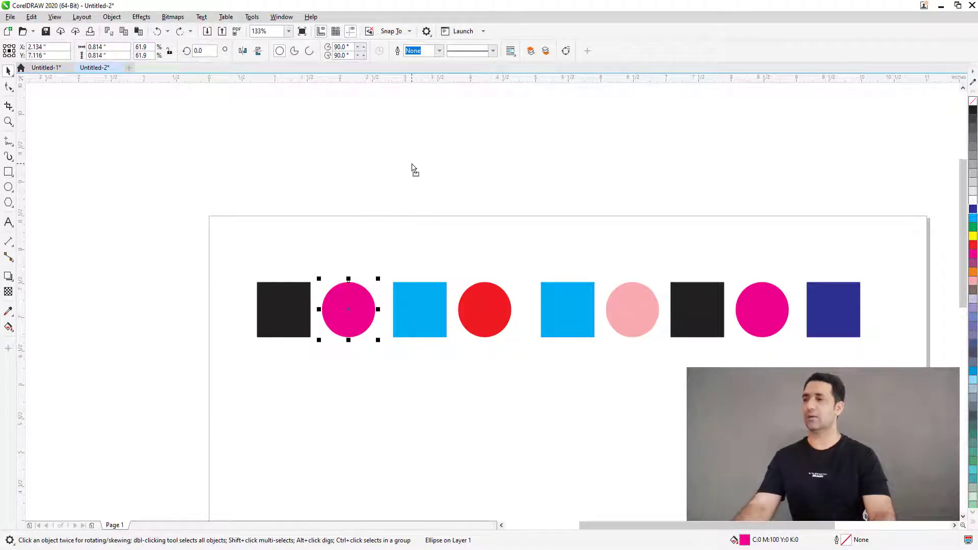
{"action": "left_click_drag", "start_coordinate": [240, 250], "coordinate": [876, 377]}
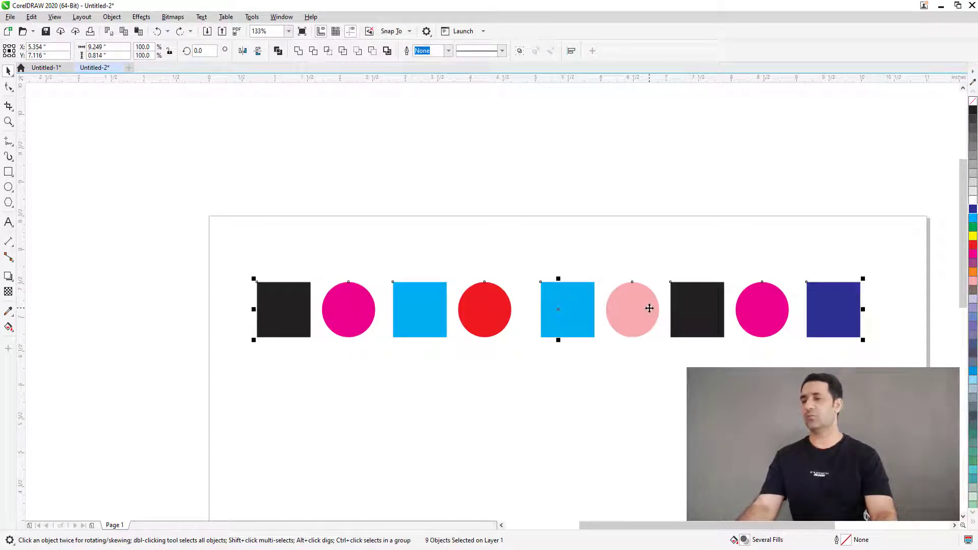
{"action": "left_click_drag", "start_coordinate": [228, 239], "coordinate": [889, 374]}
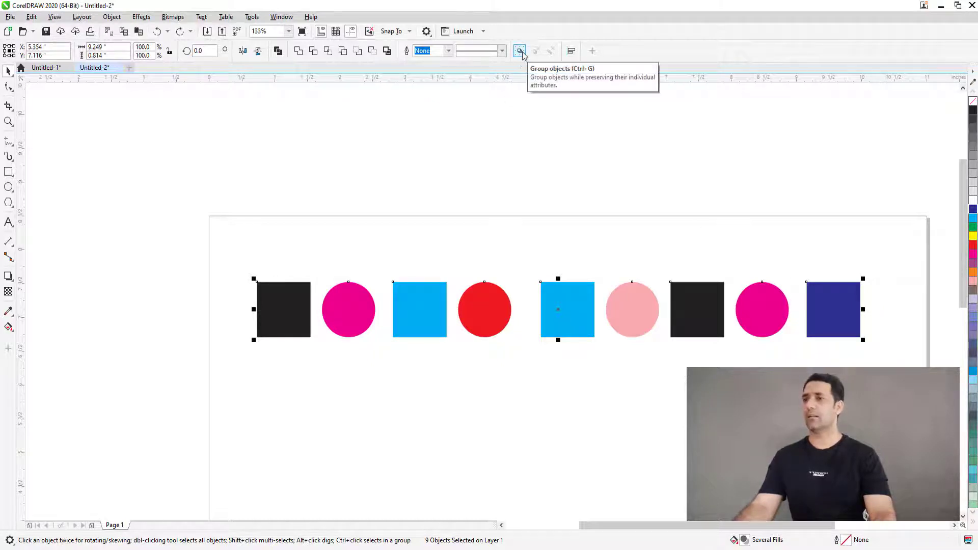
{"action": "left_click", "coordinate": [141, 17]}
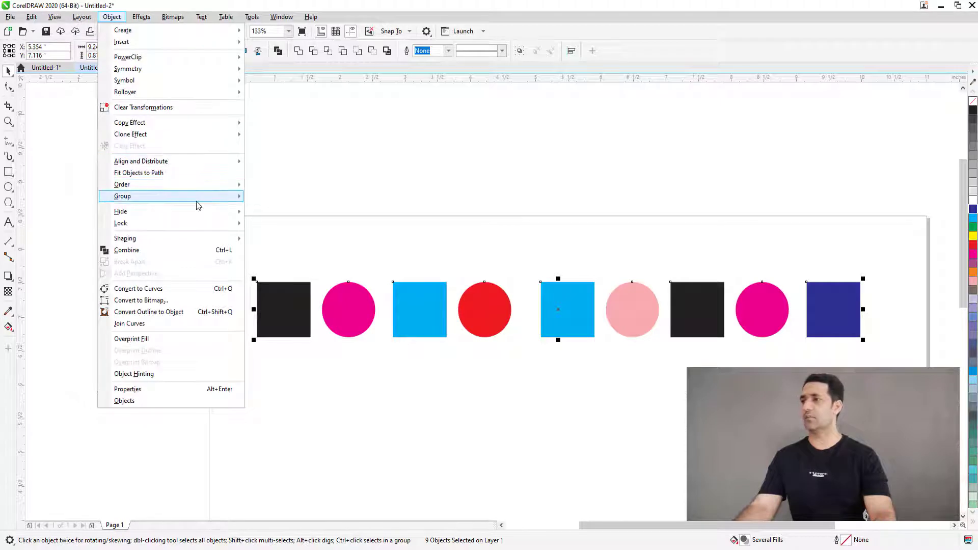
{"action": "mouse_move", "coordinate": [194, 196]}
{"action": "left_click", "coordinate": [265, 197]}
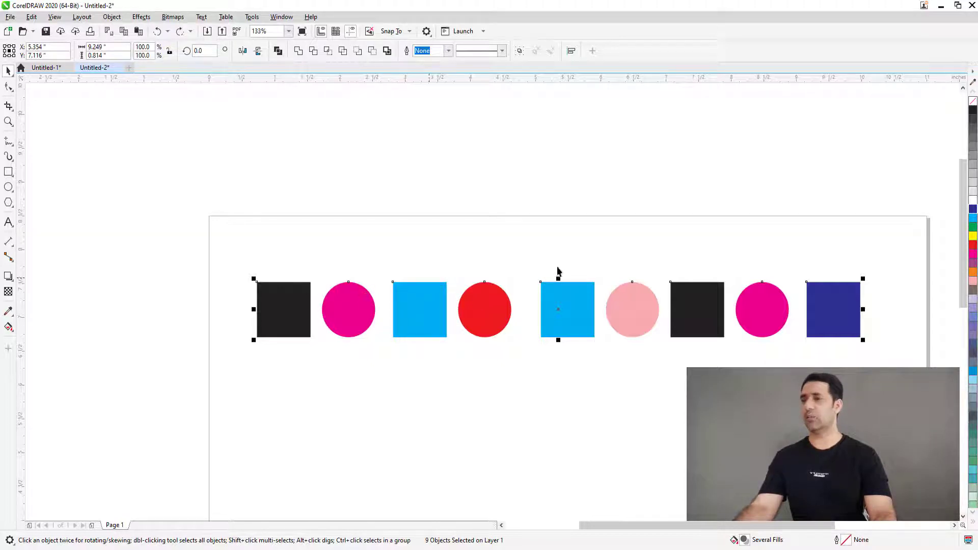
{"action": "left_click", "coordinate": [519, 52]}
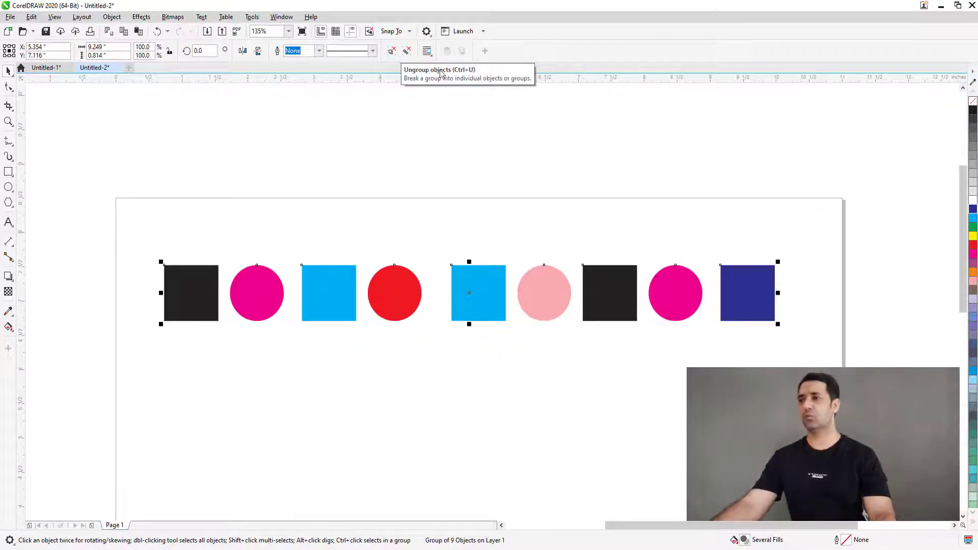
{"action": "left_click", "coordinate": [392, 51]}
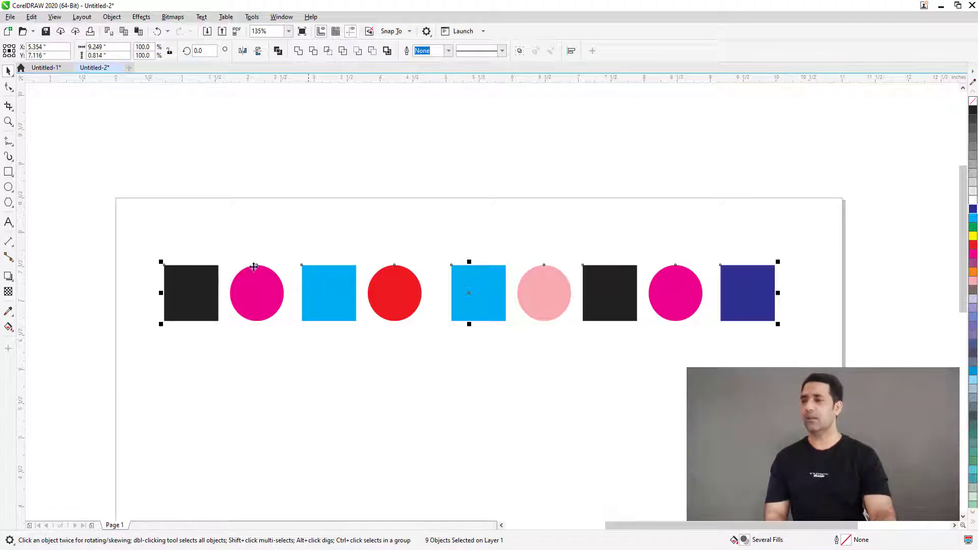
{"action": "left_click", "coordinate": [297, 212]}
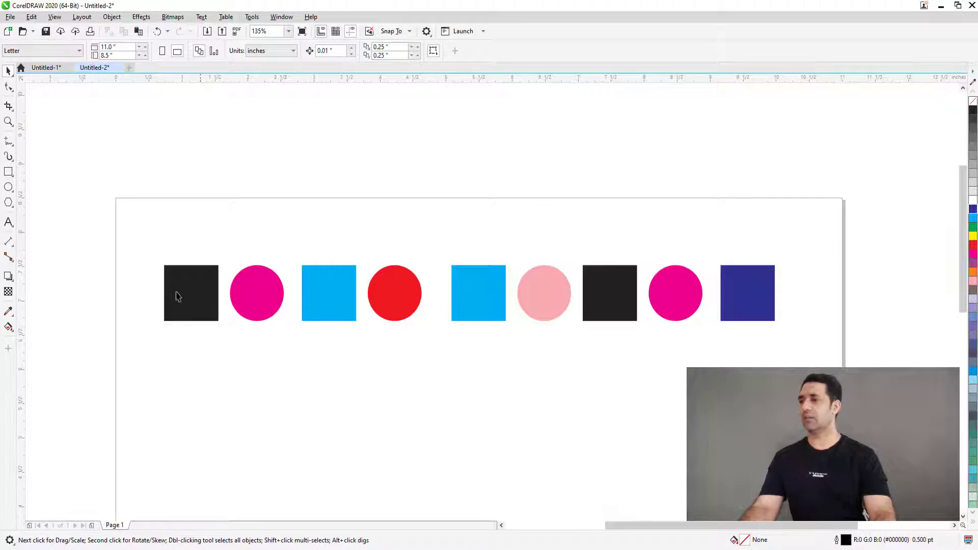
Select only the five squares in the row, leaving the circles out.
{"action": "left_click", "coordinate": [202, 299]}
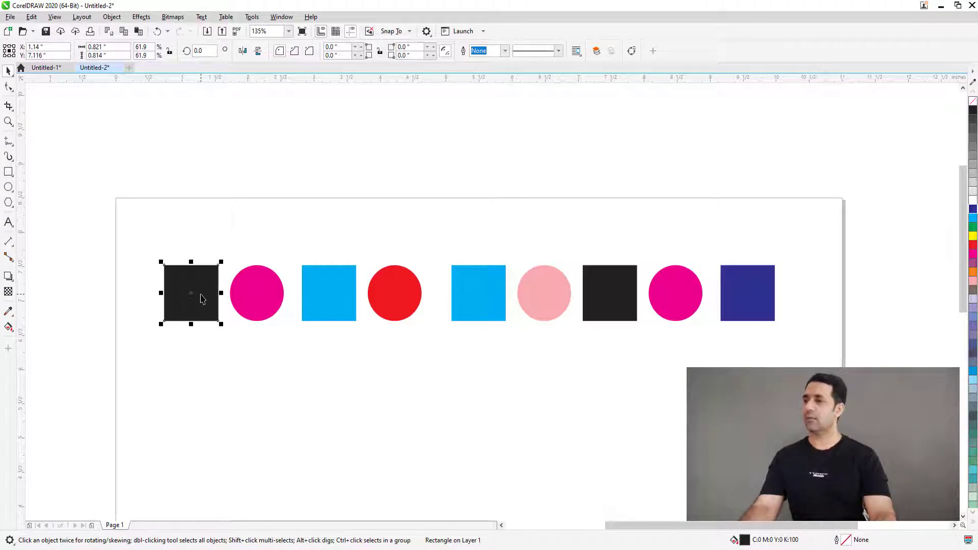
{"action": "left_click", "coordinate": [346, 293], "text": "shift"}
{"action": "left_click", "coordinate": [491, 283], "text": "shift"}
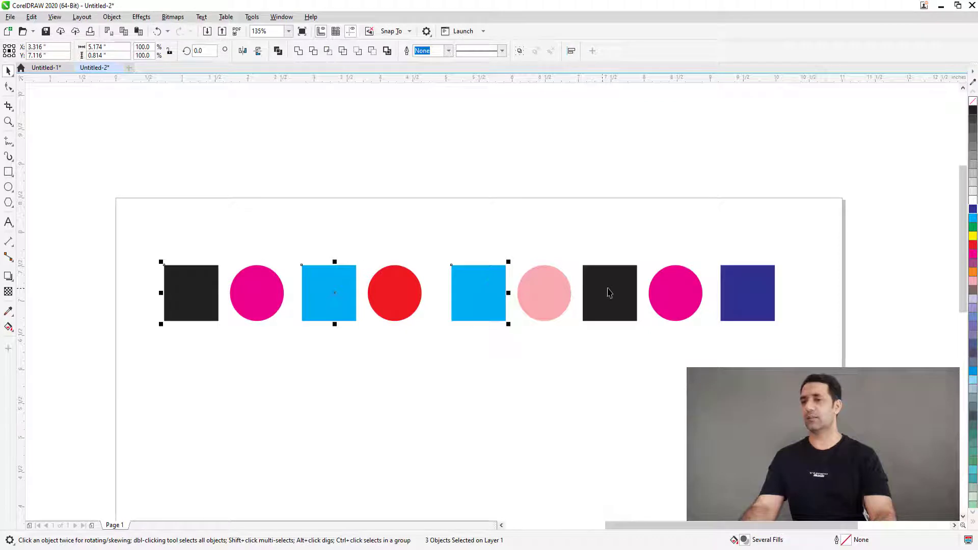
{"action": "left_click", "coordinate": [620, 287], "text": "shift"}
{"action": "left_click", "coordinate": [741, 288], "text": "shift"}
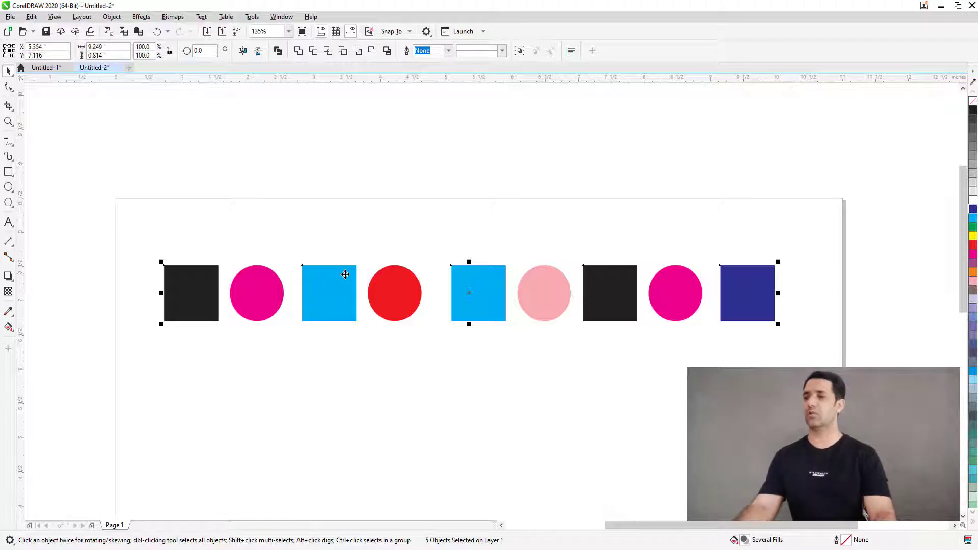
Duplicate the row below with a sideways offset, and copy both rows downward to make four staggered rows.
{"action": "left_click_drag", "start_coordinate": [360, 242], "coordinate": [136, 308]}
{"action": "key", "text": "ctrl+a"}
{"action": "key", "text": "F3"}
{"action": "key", "text": "z"}
{"action": "left_click_drag", "start_coordinate": [316, 234], "coordinate": [669, 497]}
{"action": "key", "text": "ctrl+d"}
{"action": "key", "text": "ctrl+a"}
{"action": "left_click_drag", "start_coordinate": [680, 192], "coordinate": [681, 337]}
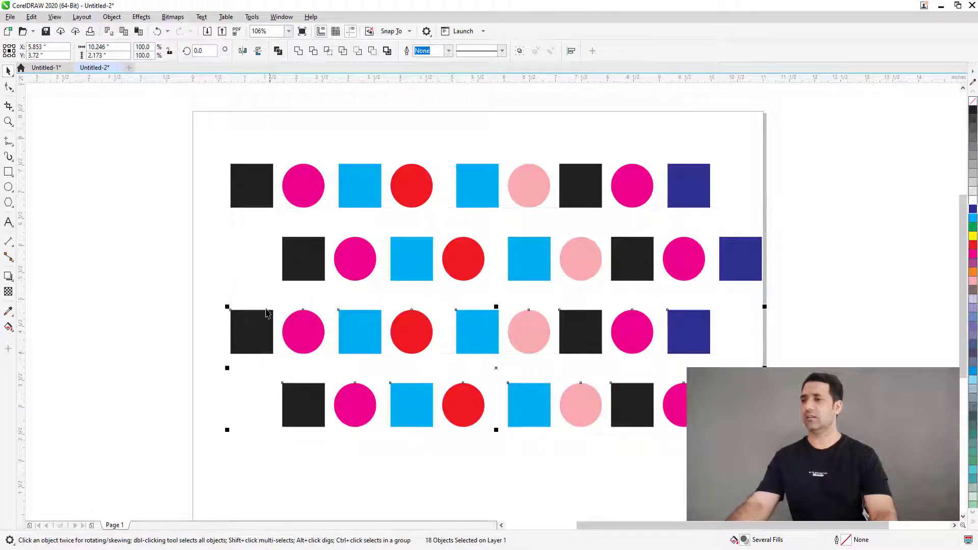
Group all four rows to centre them on the page, and ungroup all objects.
{"action": "left_click", "coordinate": [182, 218]}
{"action": "key", "text": "F3"}
{"action": "key", "text": "z"}
{"action": "left_click_drag", "start_coordinate": [180, 197], "coordinate": [555, 464]}
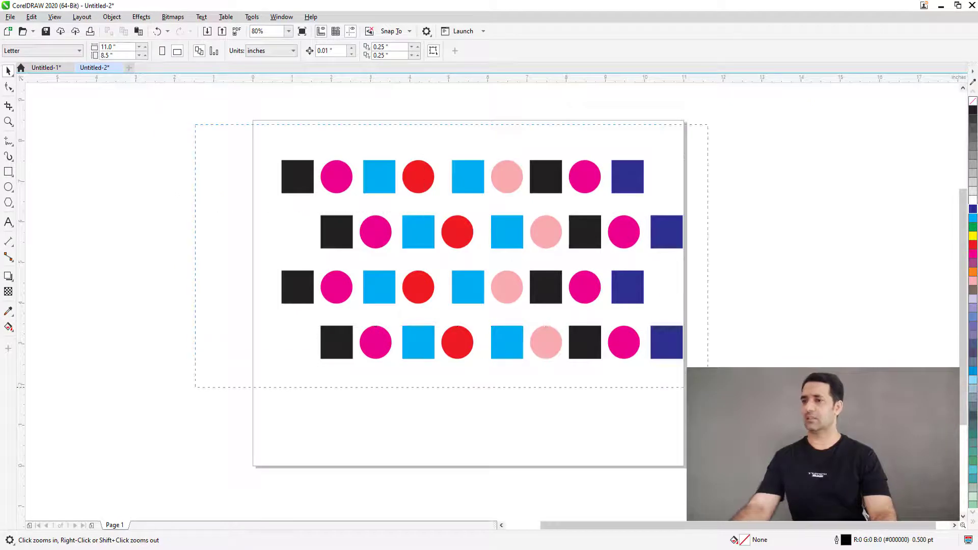
{"action": "key", "text": "ctrl+a"}
{"action": "key", "text": "ctrl+g"}
{"action": "scroll", "coordinate": [388, 93], "scroll_direction": "up", "scroll_amount": 1}
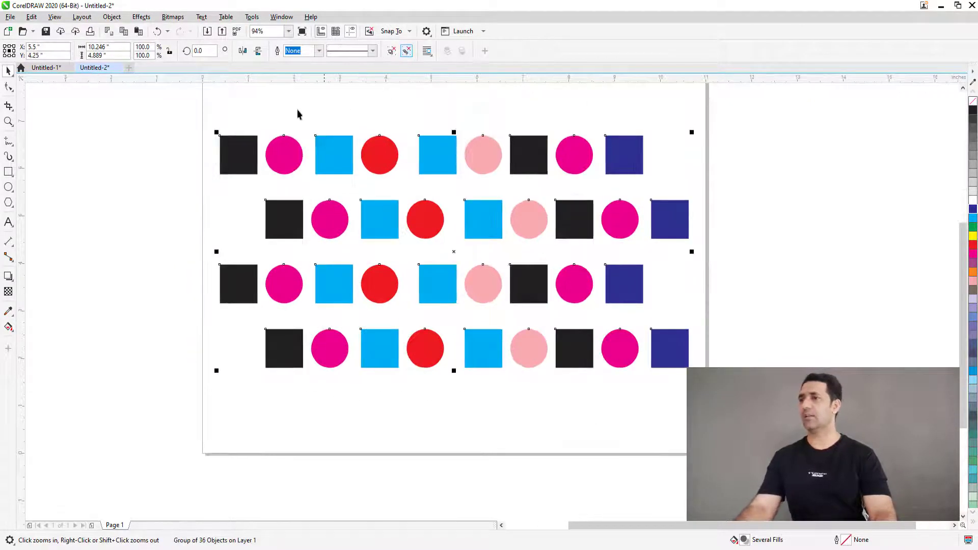
{"action": "left_click", "coordinate": [162, 120]}
Group the nine shapes of the first, second and third rows as three separate groups.
{"action": "scroll", "coordinate": [404, 189], "scroll_direction": "up", "scroll_amount": 2}
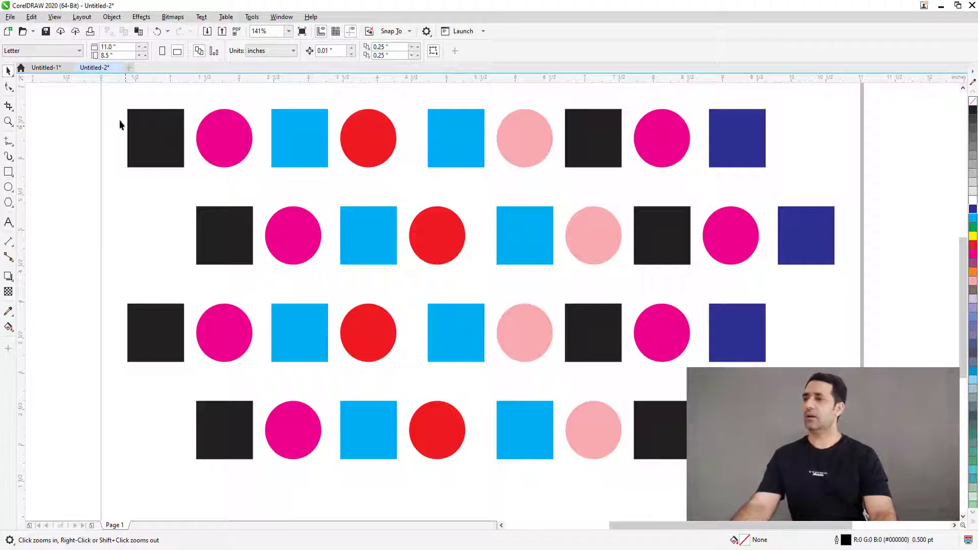
{"action": "left_click_drag", "start_coordinate": [100, 97], "coordinate": [799, 189]}
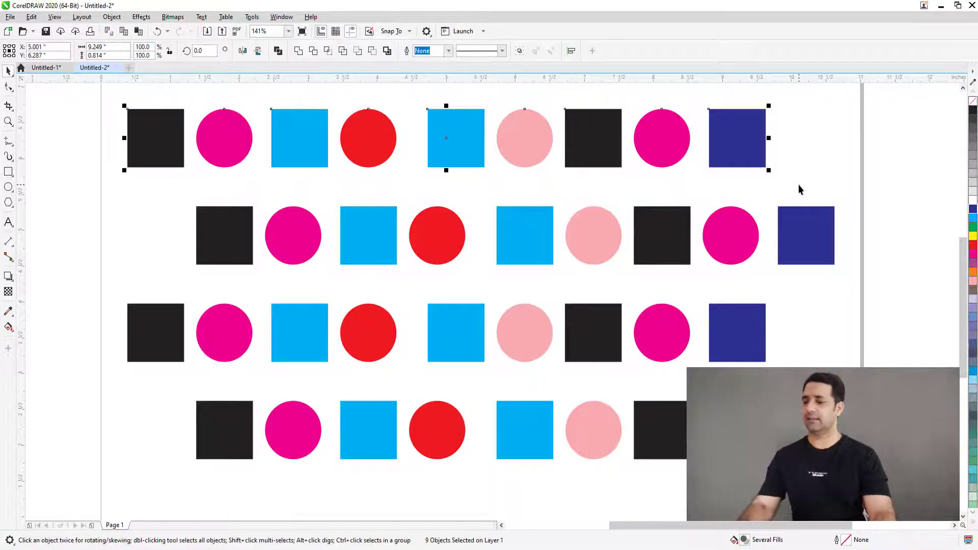
{"action": "key", "text": "ctrl+g"}
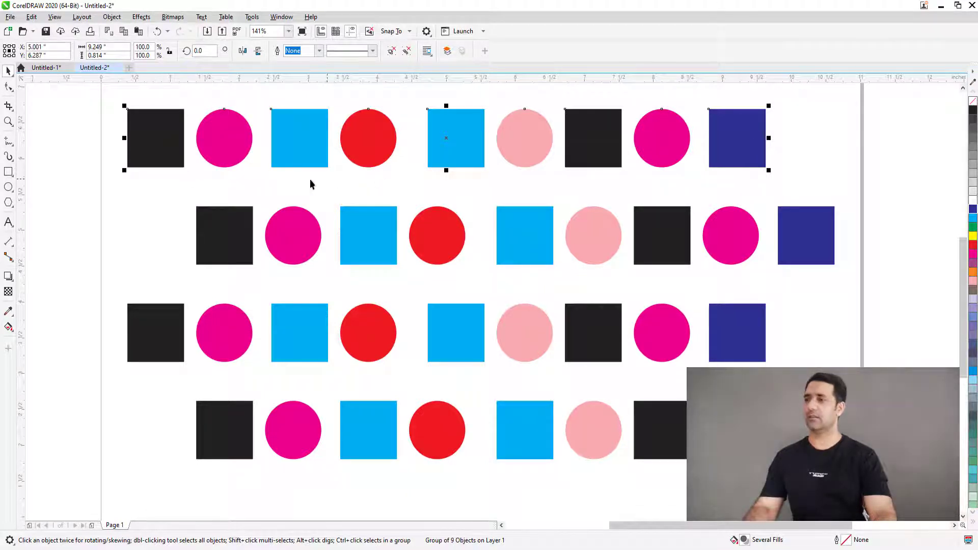
{"action": "left_click_drag", "start_coordinate": [176, 188], "coordinate": [882, 274]}
{"action": "left_click_drag", "start_coordinate": [105, 295], "coordinate": [772, 372]}
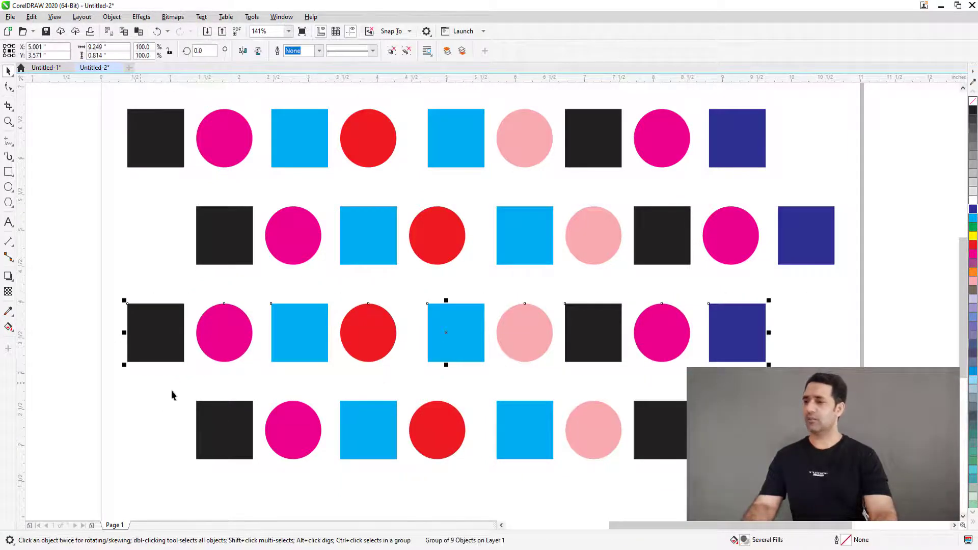
Group the four separate row groups together into one nested group.
{"action": "left_click_drag", "start_coordinate": [142, 383], "coordinate": [71, 69]}
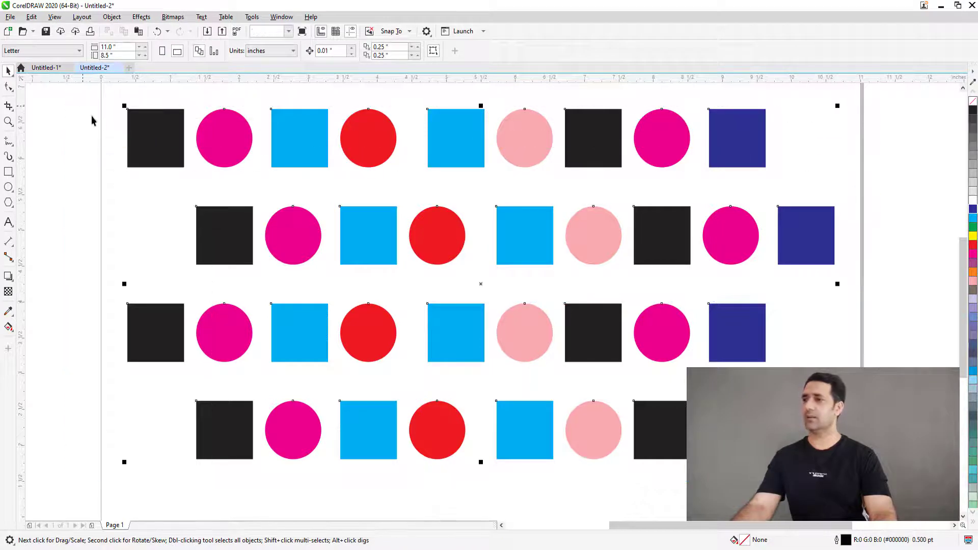
{"action": "key", "text": "ctrl+g"}
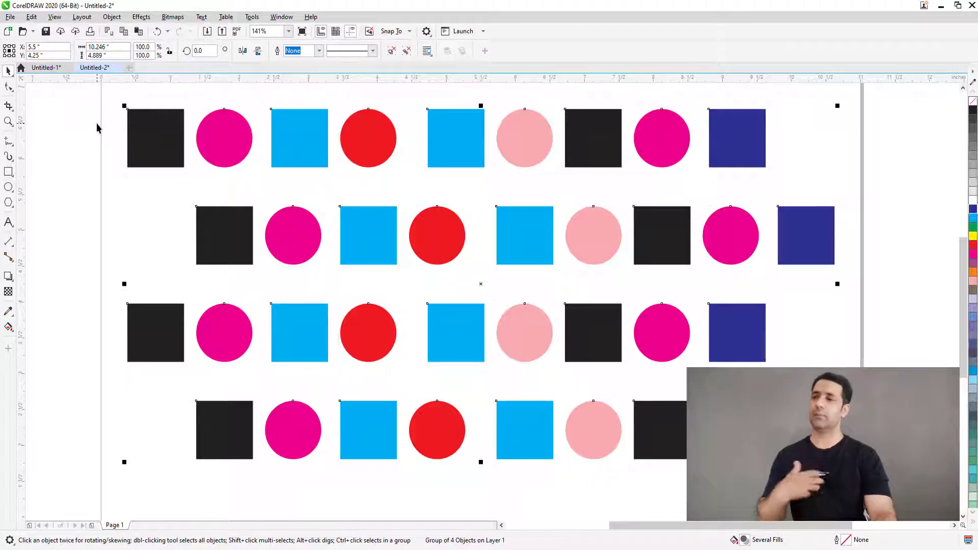
{"action": "left_click", "coordinate": [815, 306]}
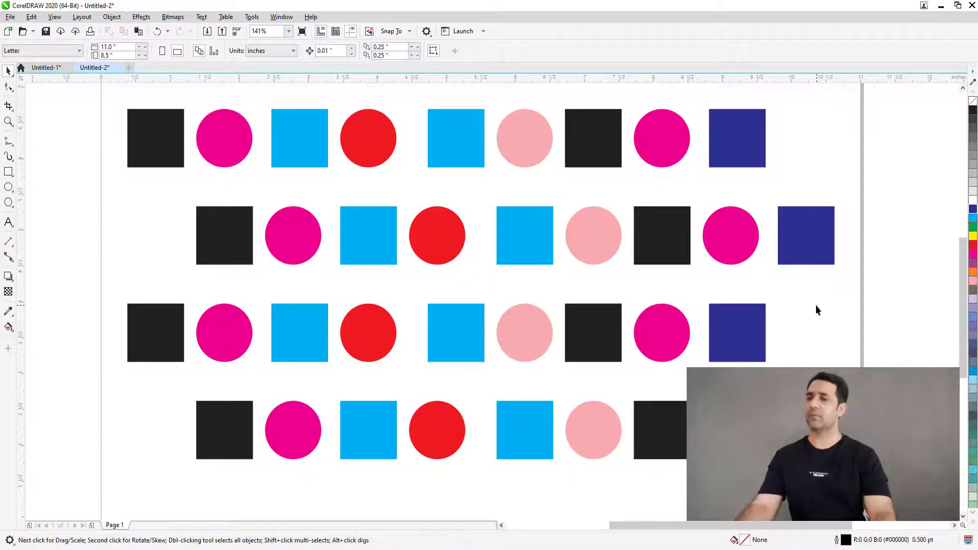
Select the second magenta circle of the second row inside its group and fill it with cyan.
{"action": "left_click", "coordinate": [745, 242]}
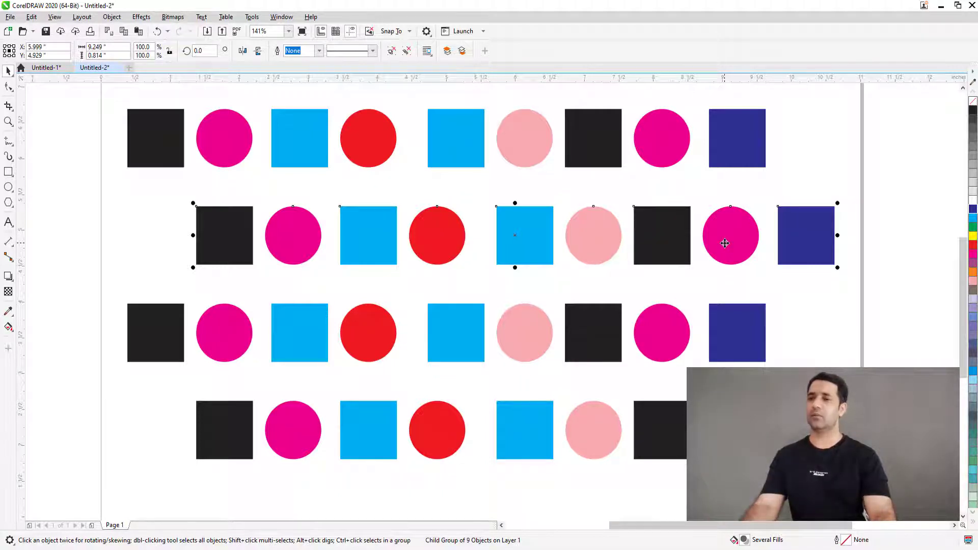
{"action": "left_click", "coordinate": [725, 243], "text": "ctrl"}
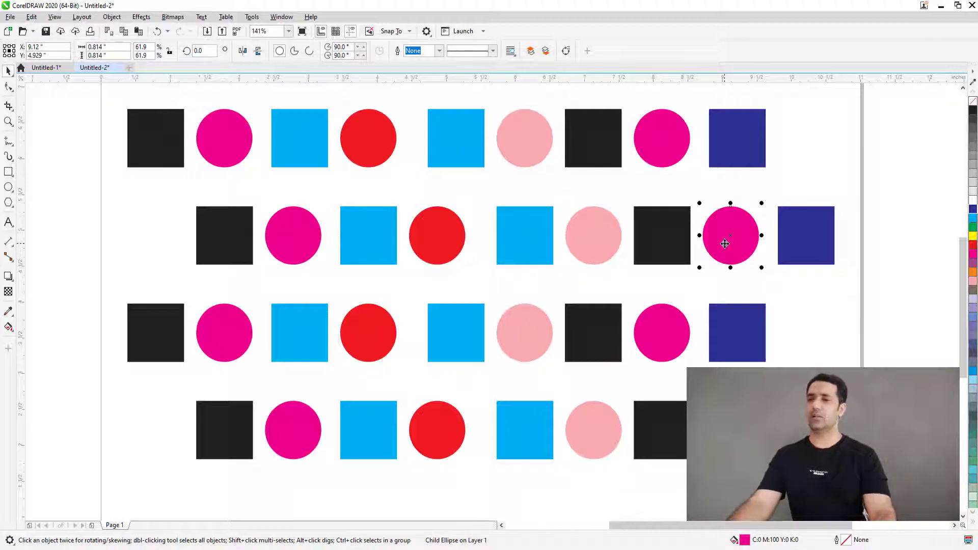
{"action": "left_click", "coordinate": [974, 218]}
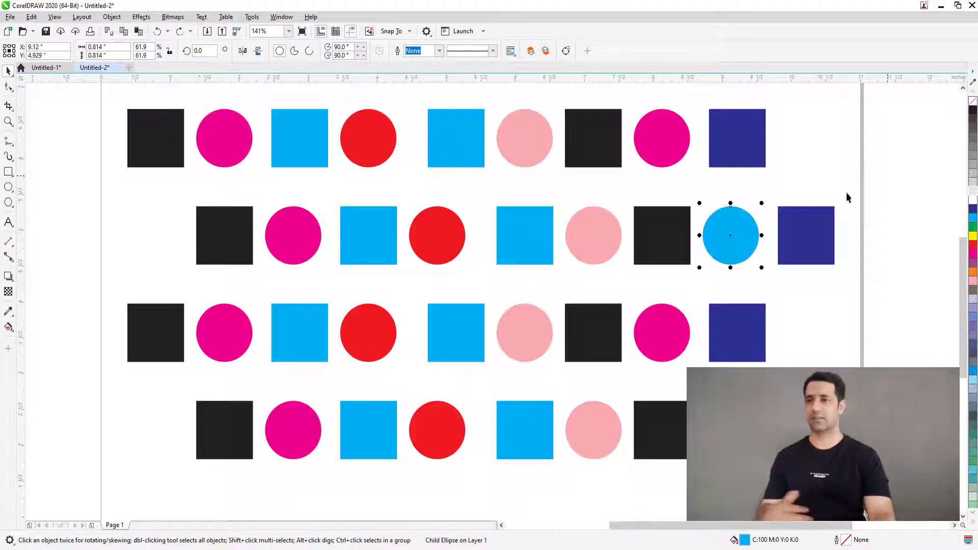
Ungroup the nested group by one level, select the first row's group, and undo the ungrouping.
{"action": "key", "text": "ctrl+a"}
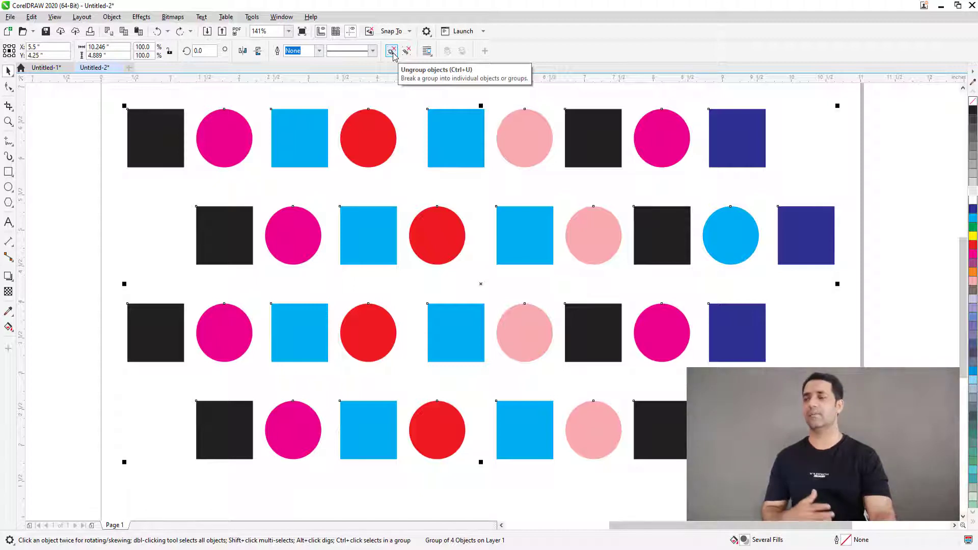
{"action": "left_click", "coordinate": [191, 189]}
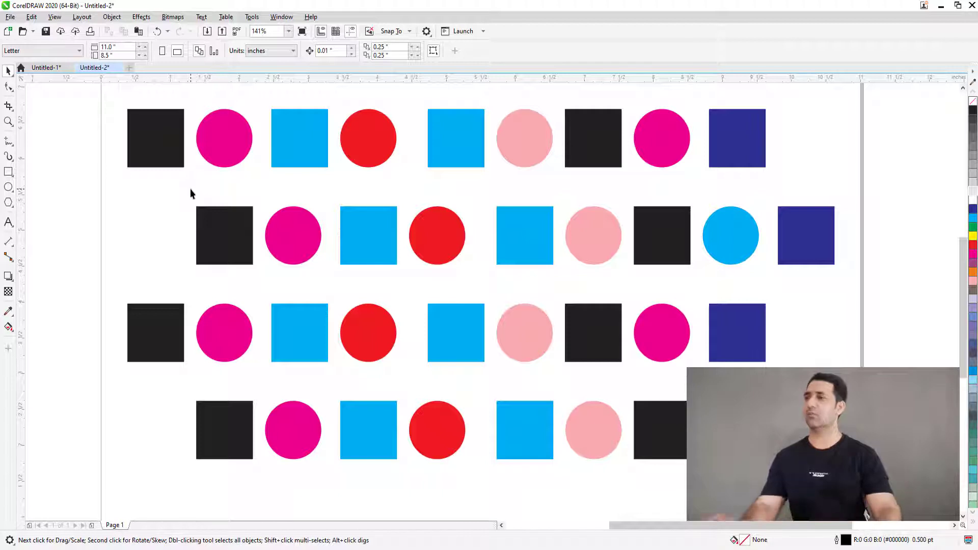
{"action": "left_click", "coordinate": [286, 148]}
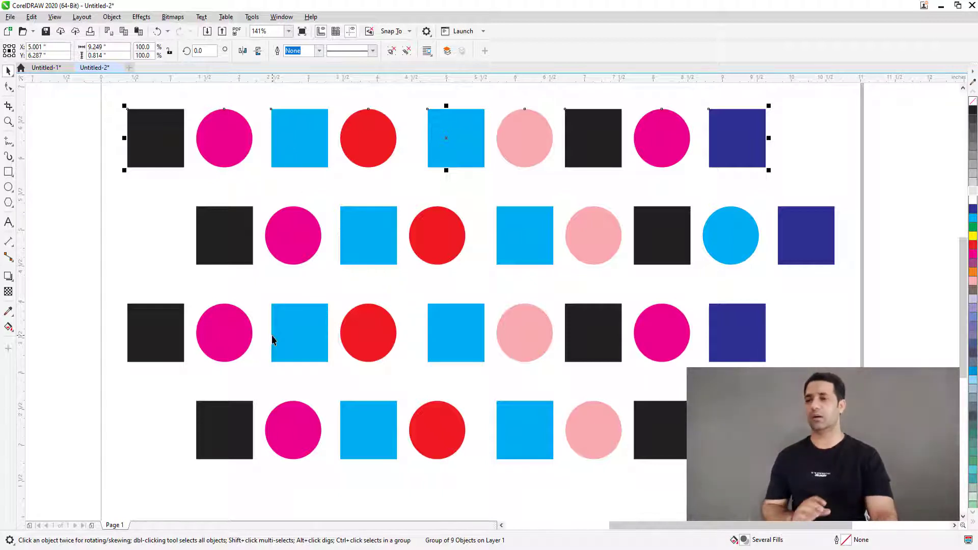
{"action": "key", "text": "ctrl+z"}
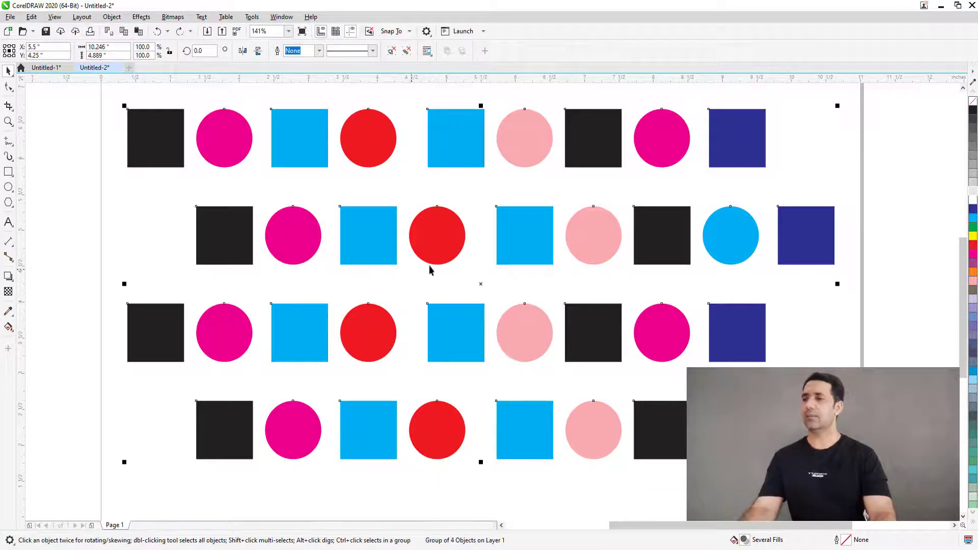
Ungroup the nested group completely, down to the individual squares and circles.
{"action": "left_click", "coordinate": [408, 53]}
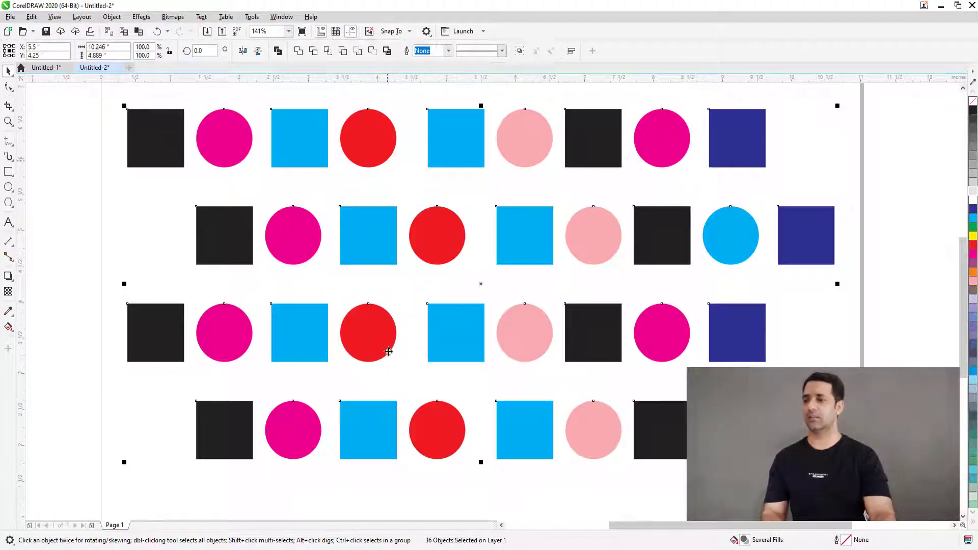
{"action": "key", "text": "ctrl+z"}
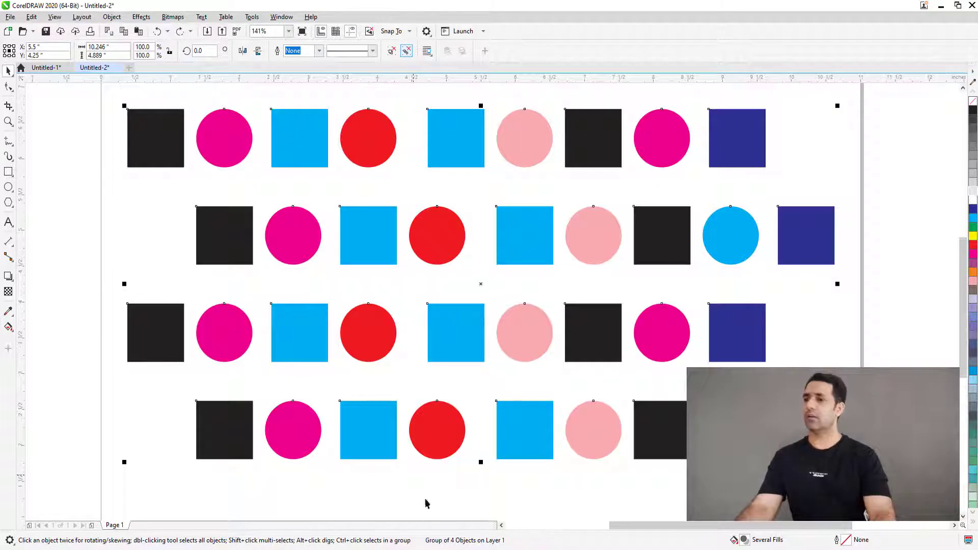
{"action": "key", "text": "ctrl+u"}
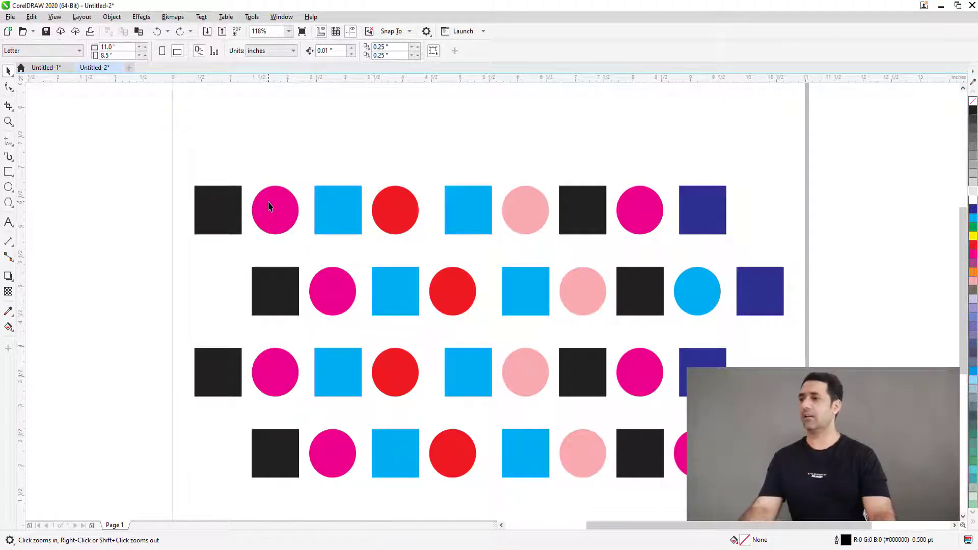
Select the seven magenta circles across all four rows and group them.
{"action": "key", "text": "space"}
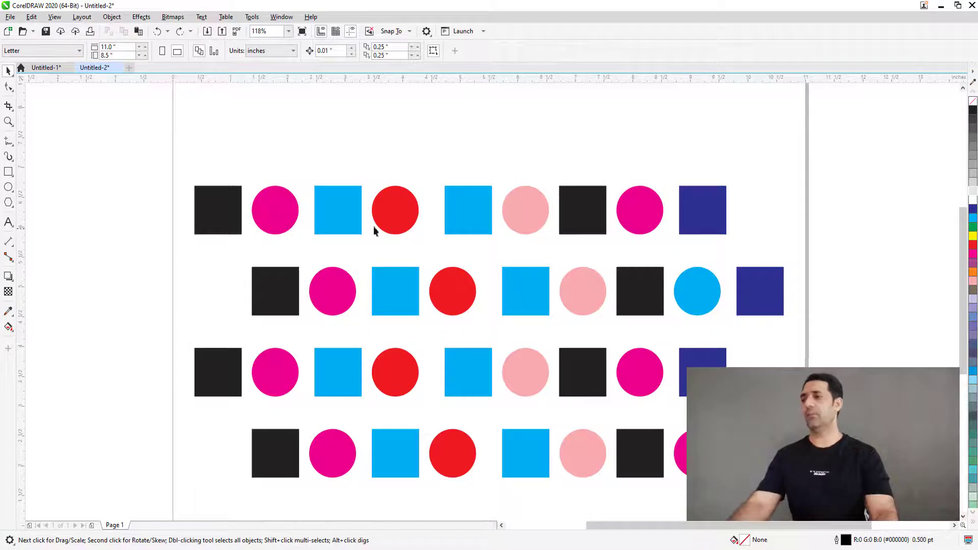
{"action": "left_click", "coordinate": [273, 218]}
{"action": "left_click", "coordinate": [329, 297], "text": "shift"}
{"action": "left_click", "coordinate": [291, 378], "text": "shift"}
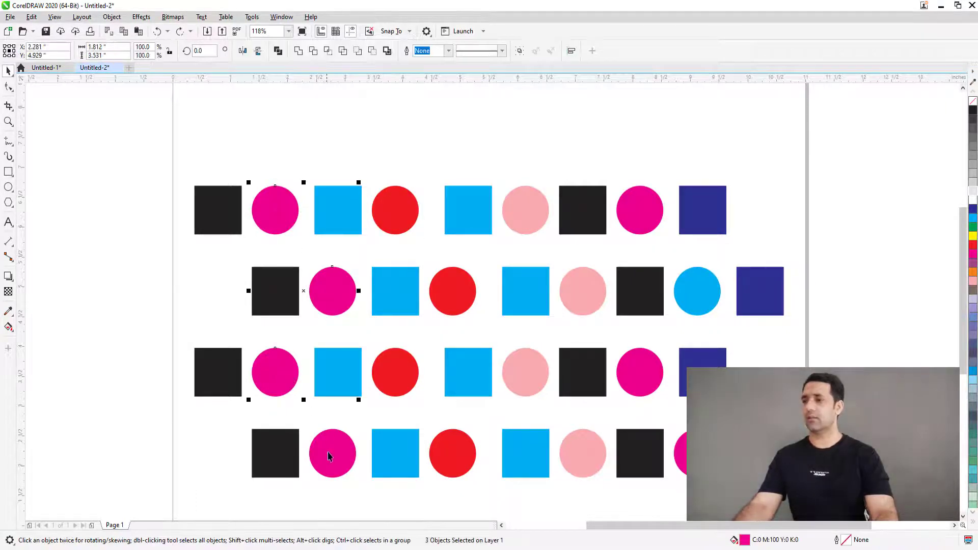
{"action": "left_click", "coordinate": [330, 456], "text": "shift"}
{"action": "left_click", "coordinate": [680, 455], "text": "shift"}
{"action": "left_click", "coordinate": [651, 378], "text": "shift"}
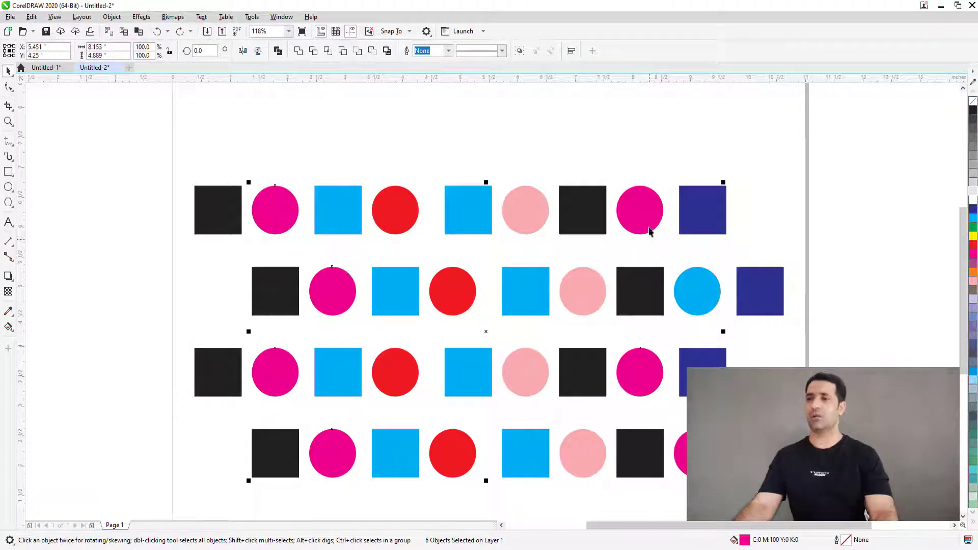
{"action": "left_click", "coordinate": [649, 219], "text": "shift"}
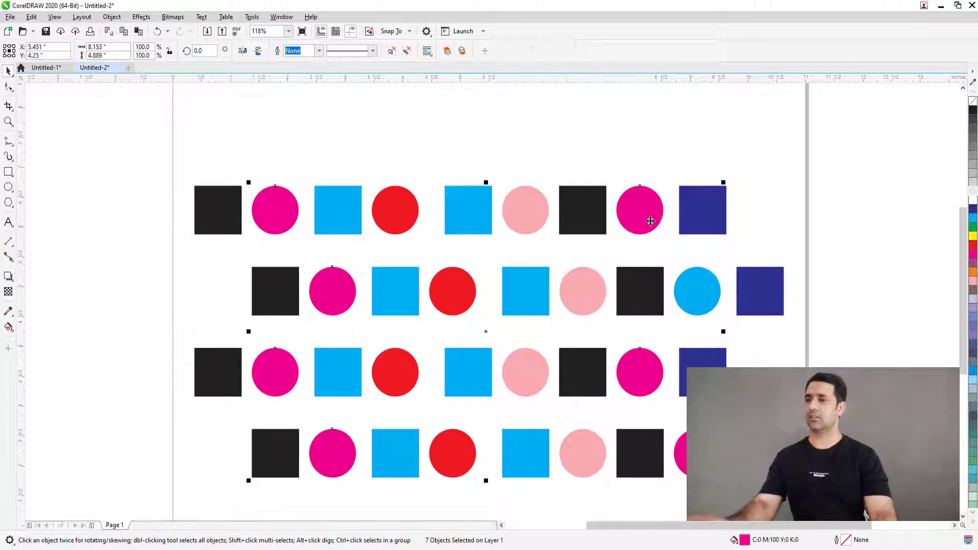
Add the first row's navy square to the magenta circles, delete the selection, and undo each deletion.
{"action": "left_click", "coordinate": [680, 278], "text": "shift"}
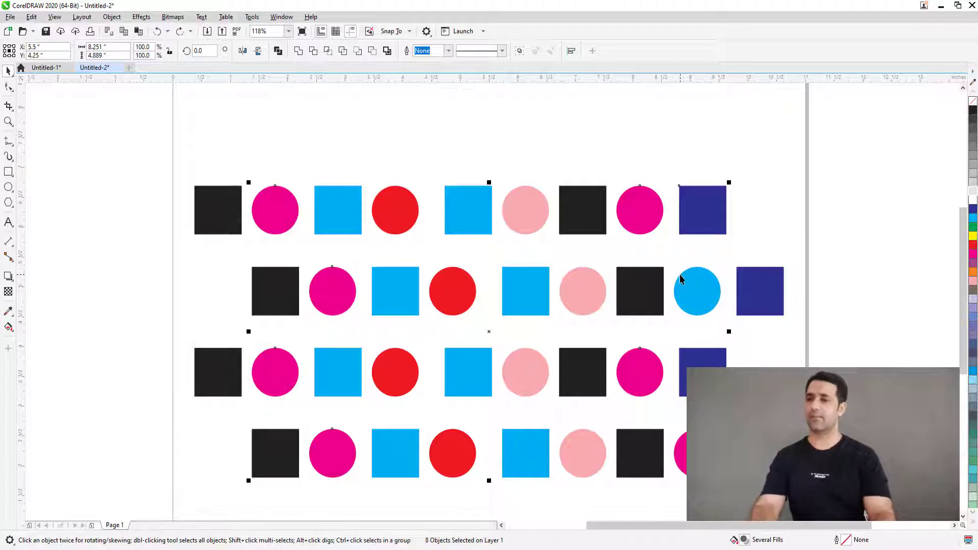
{"action": "key", "text": "Delete"}
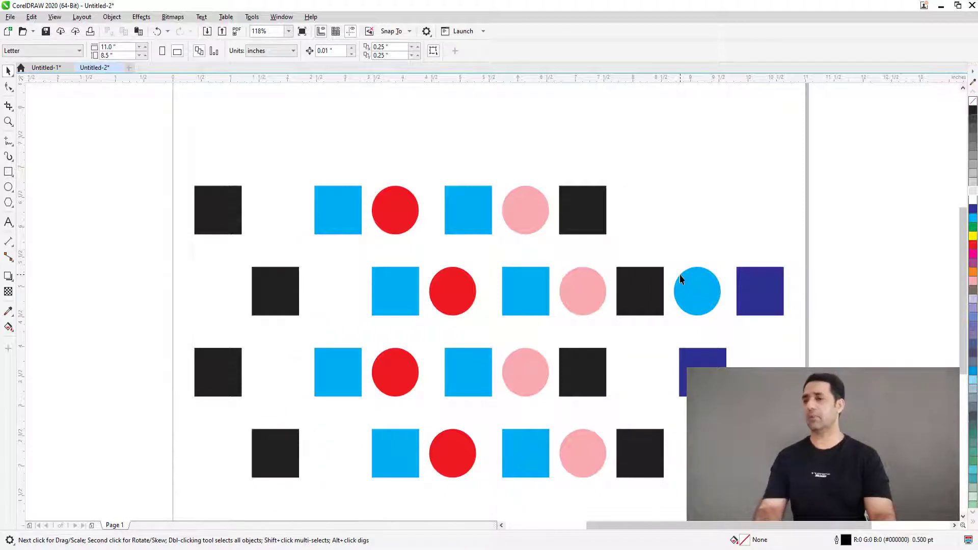
{"action": "key", "text": "ctrl+z"}
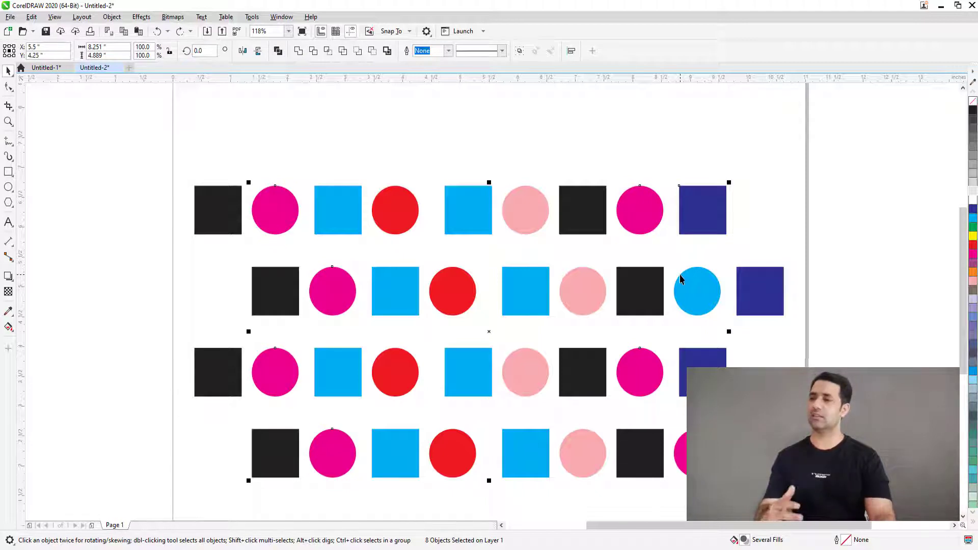
{"action": "key", "text": "Delete"}
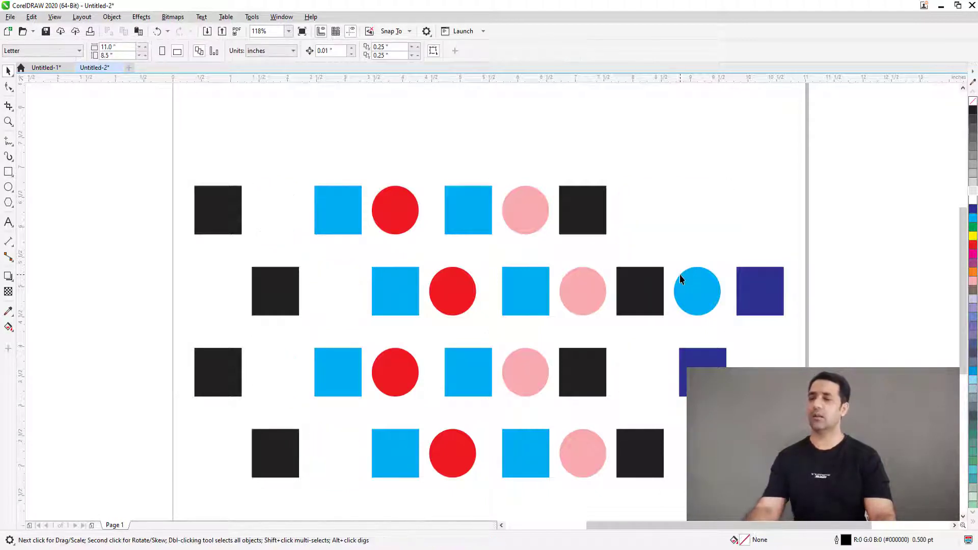
{"action": "key", "text": "ctrl+z"}
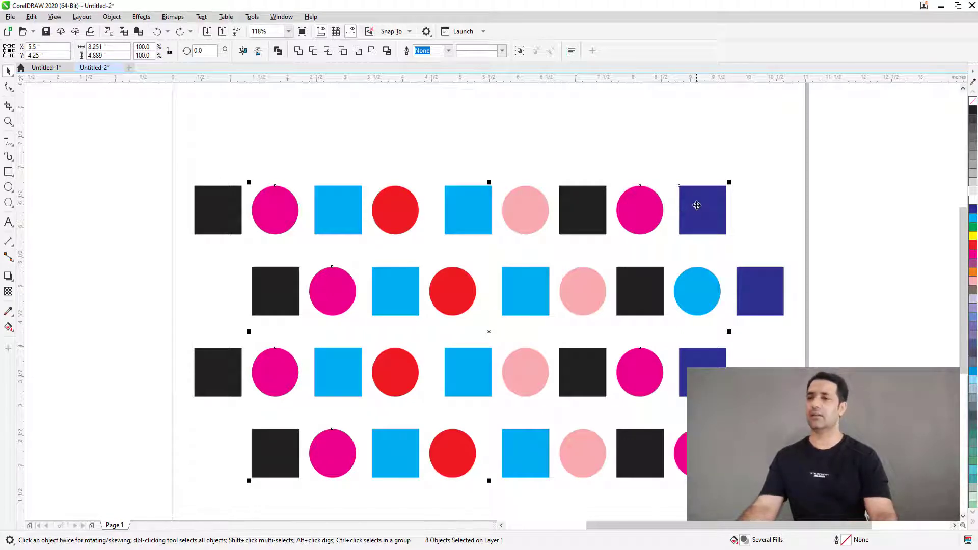
Remove the first row's navy square from the selection and group only the seven magenta circles.
{"action": "left_click", "coordinate": [700, 203], "text": "shift"}
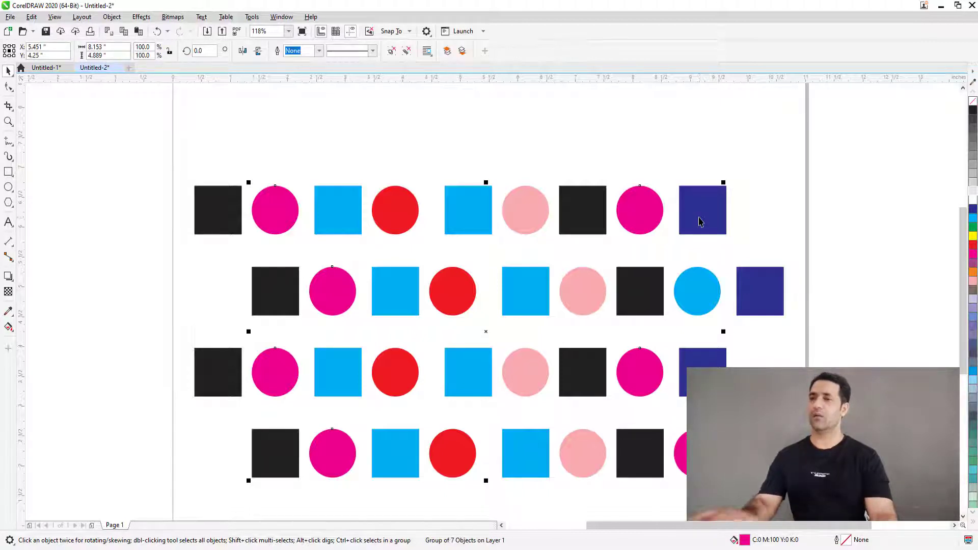
{"action": "left_click", "coordinate": [693, 159]}
Group the eight cyan squares and the cyan circle across the four rows.
{"action": "left_click", "coordinate": [359, 207]}
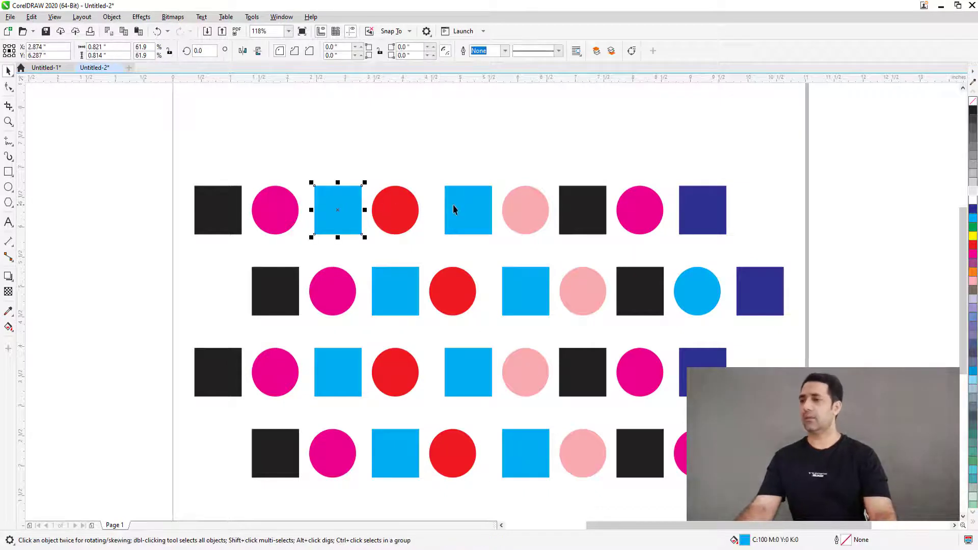
{"action": "left_click", "coordinate": [464, 207], "text": "shift"}
{"action": "left_click", "coordinate": [527, 303], "text": "shift"}
{"action": "left_click", "coordinate": [397, 289], "text": "shift"}
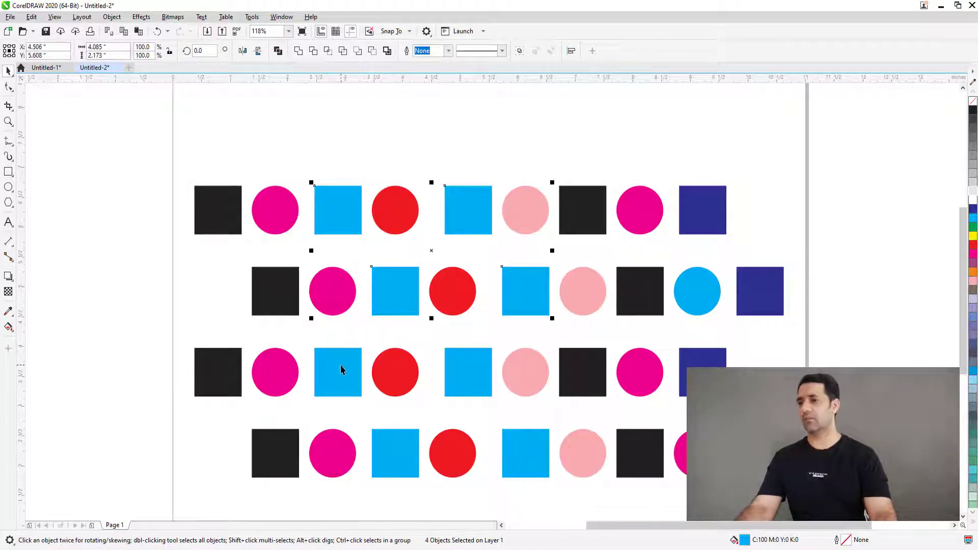
{"action": "left_click", "coordinate": [340, 368], "text": "shift"}
{"action": "left_click", "coordinate": [450, 366], "text": "shift"}
{"action": "left_click", "coordinate": [394, 459], "text": "shift"}
{"action": "left_click", "coordinate": [530, 448], "text": "shift"}
{"action": "left_click", "coordinate": [685, 311], "text": "shift"}
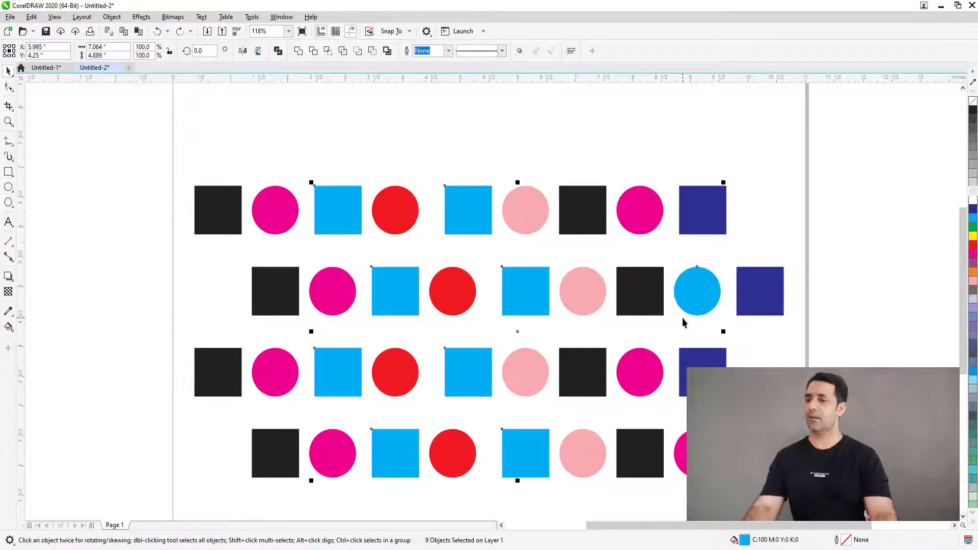
{"action": "key", "text": "ctrl+g"}
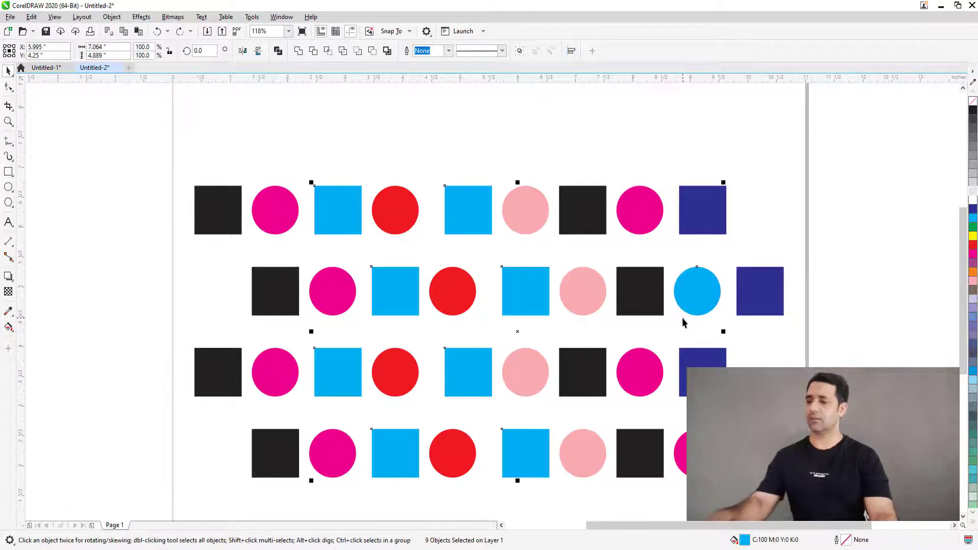
Group the eight black squares across the four rows.
{"action": "left_click", "coordinate": [574, 200]}
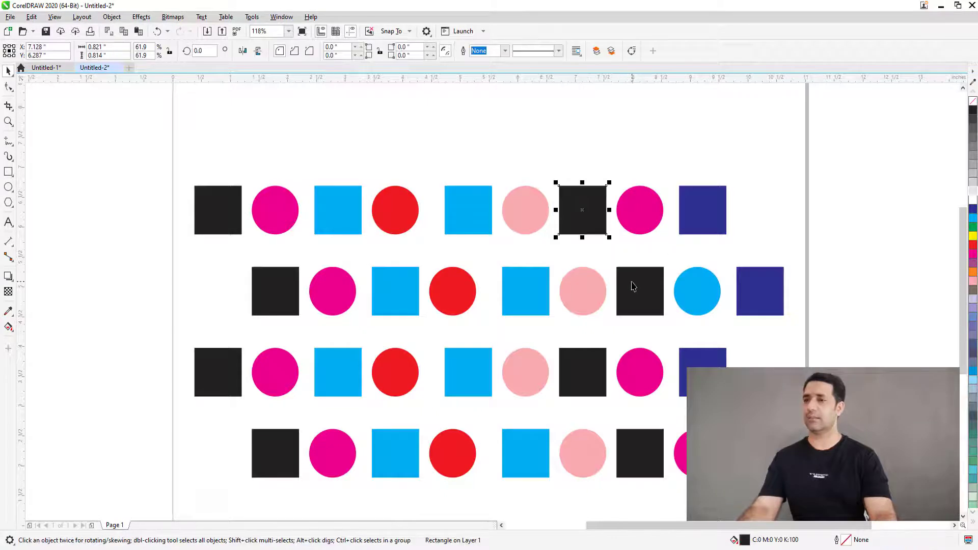
{"action": "left_click", "coordinate": [633, 284], "text": "shift"}
{"action": "left_click", "coordinate": [578, 359], "text": "shift"}
{"action": "left_click", "coordinate": [650, 466], "text": "shift"}
{"action": "left_click", "coordinate": [286, 458], "text": "shift"}
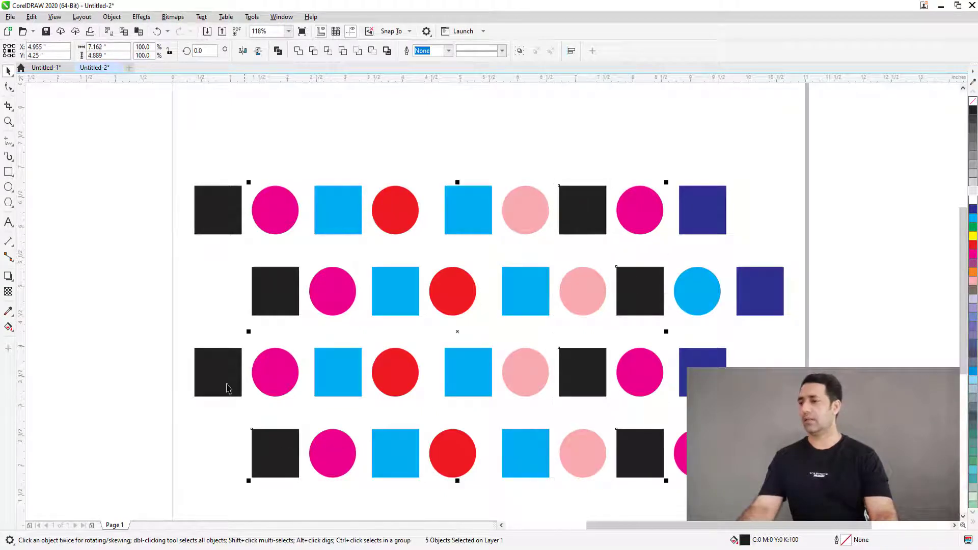
{"action": "left_click", "coordinate": [224, 363], "text": "shift"}
{"action": "left_click", "coordinate": [262, 292], "text": "shift"}
{"action": "left_click", "coordinate": [218, 218], "text": "shift"}
{"action": "key", "text": "ctrl+g"}
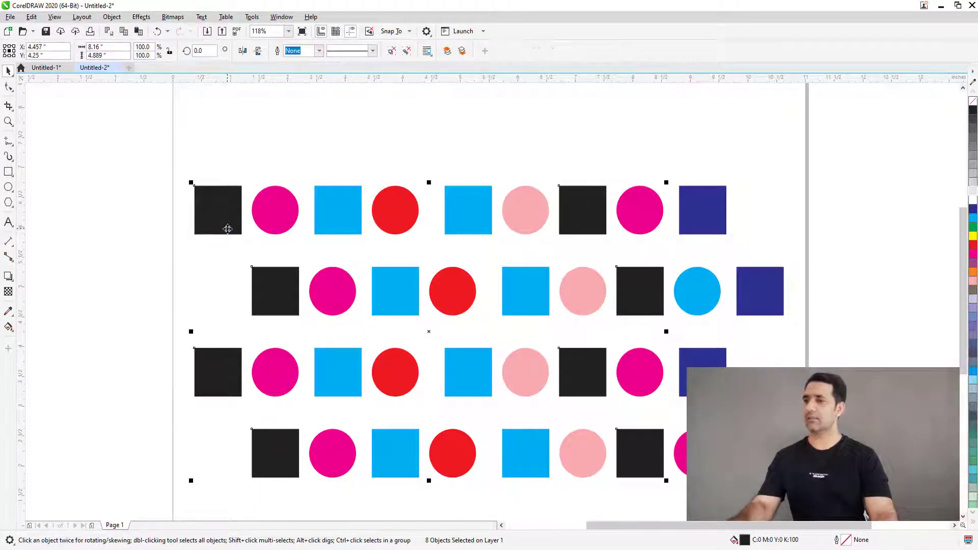
Test the black squares' group by deleting and moving it as one object, undoing every change.
{"action": "key", "text": "Delete"}
{"action": "key", "text": "ctrl+z"}
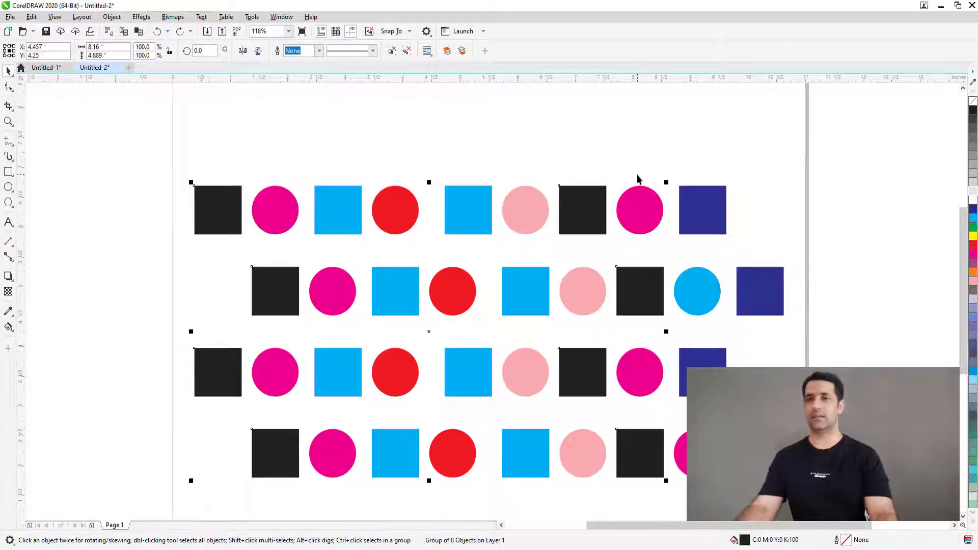
{"action": "left_click_drag", "start_coordinate": [582, 206], "coordinate": [588, 170]}
{"action": "key", "text": "ctrl+z"}
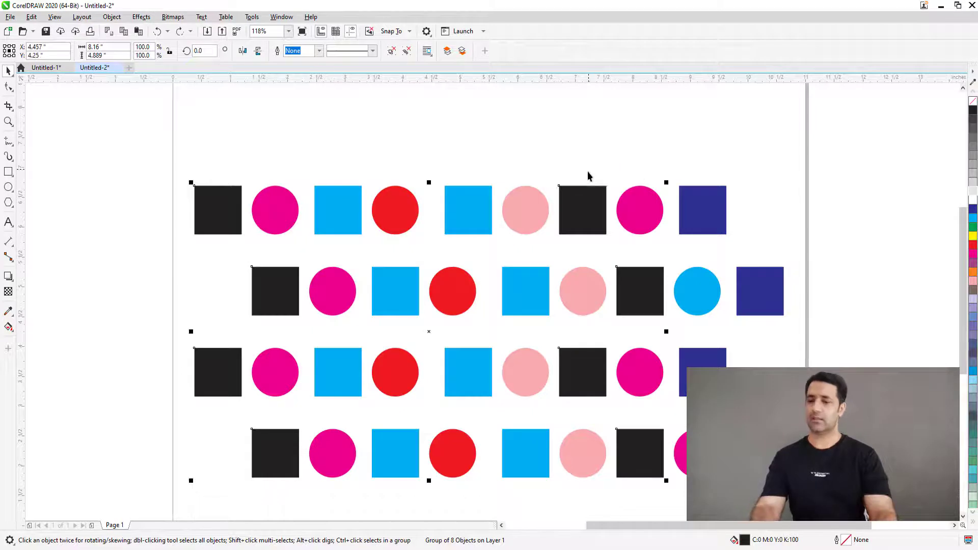
{"action": "key", "text": "Delete"}
{"action": "key", "text": "ctrl+z"}
{"action": "key", "text": "Delete"}
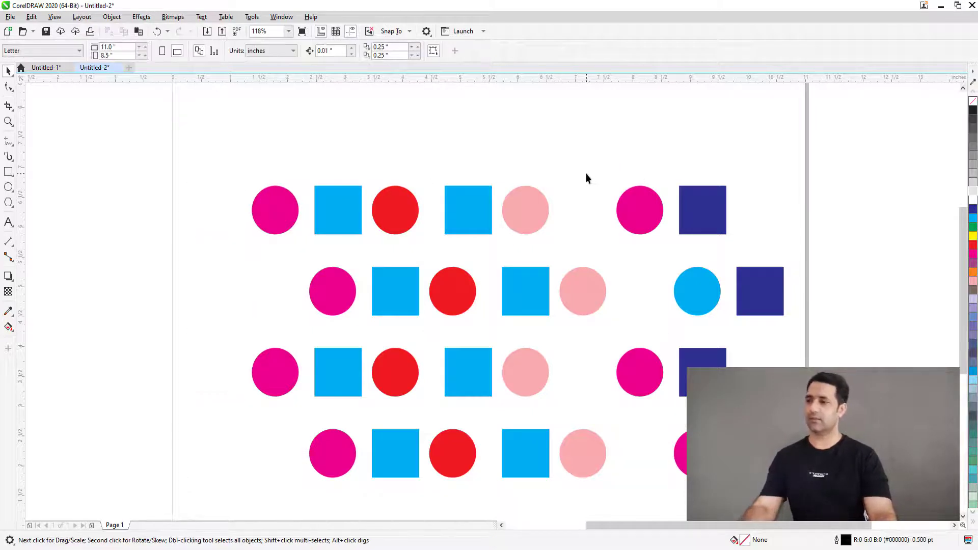
{"action": "key", "text": "ctrl+z"}
{"action": "left_click", "coordinate": [603, 159]}
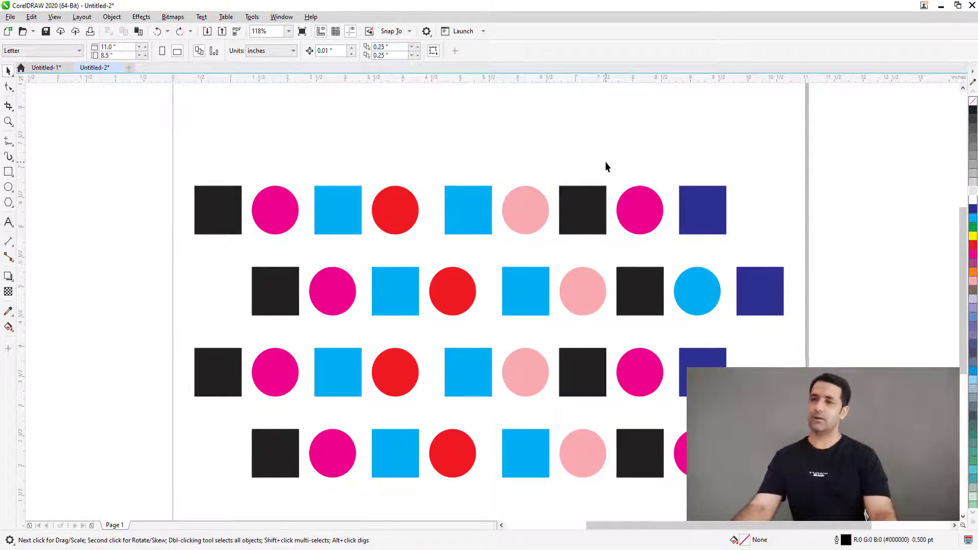
Group the four navy squares across the four rows.
{"action": "left_click", "coordinate": [700, 212]}
{"action": "left_click", "coordinate": [759, 291], "text": "shift"}
{"action": "left_click", "coordinate": [703, 358], "text": "shift"}
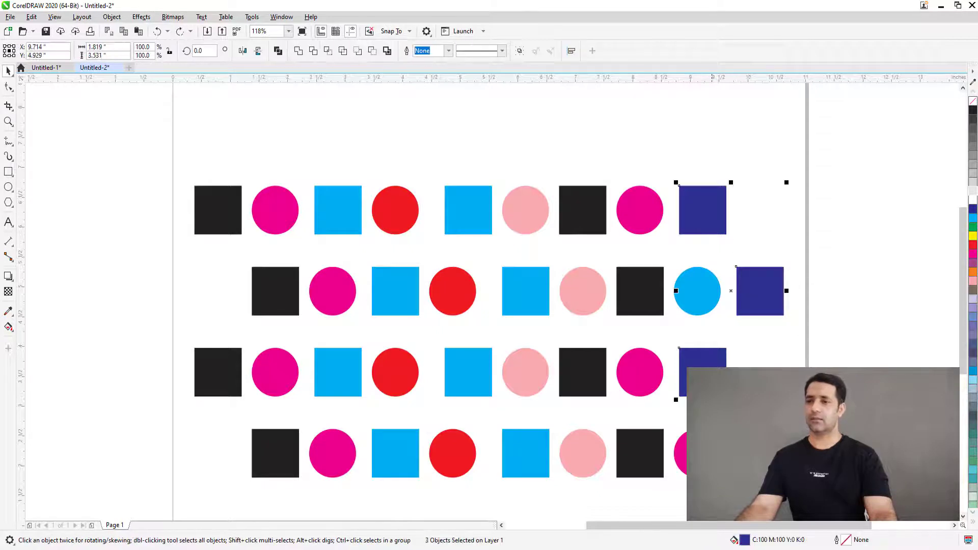
{"action": "left_click", "coordinate": [760, 453], "text": "shift"}
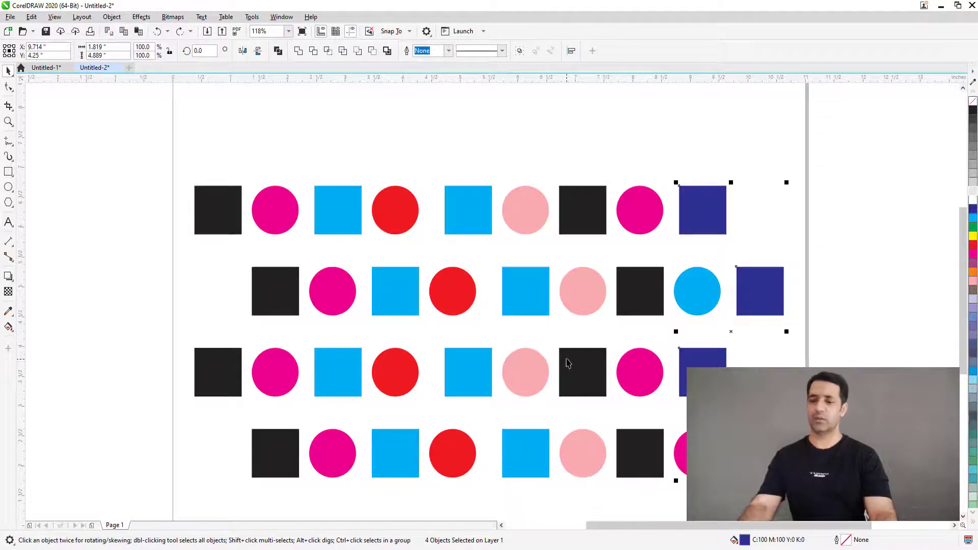
{"action": "key", "text": "Delete"}
{"action": "key", "text": "ctrl+z"}
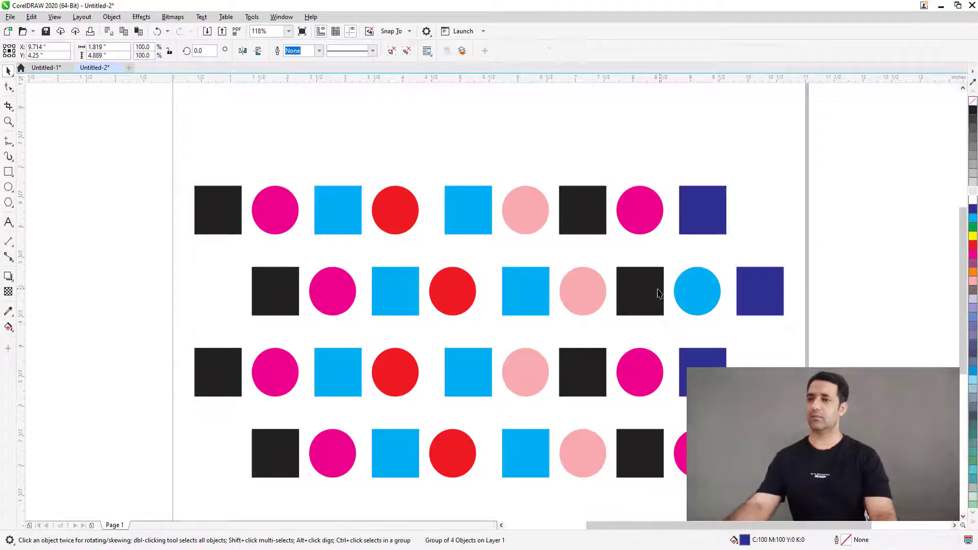
Group the four light pink circles across the four rows.
{"action": "left_click_drag", "start_coordinate": [585, 261], "coordinate": [526, 367]}
{"action": "left_click", "coordinate": [526, 366], "text": "shift"}
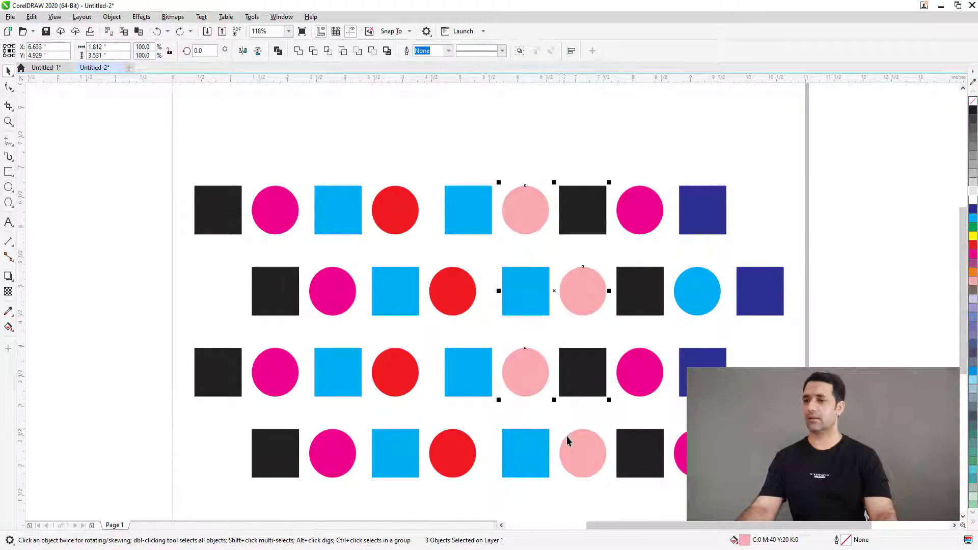
{"action": "left_click", "coordinate": [574, 447], "text": "shift"}
{"action": "key", "text": "Delete"}
{"action": "key", "text": "ctrl+z"}
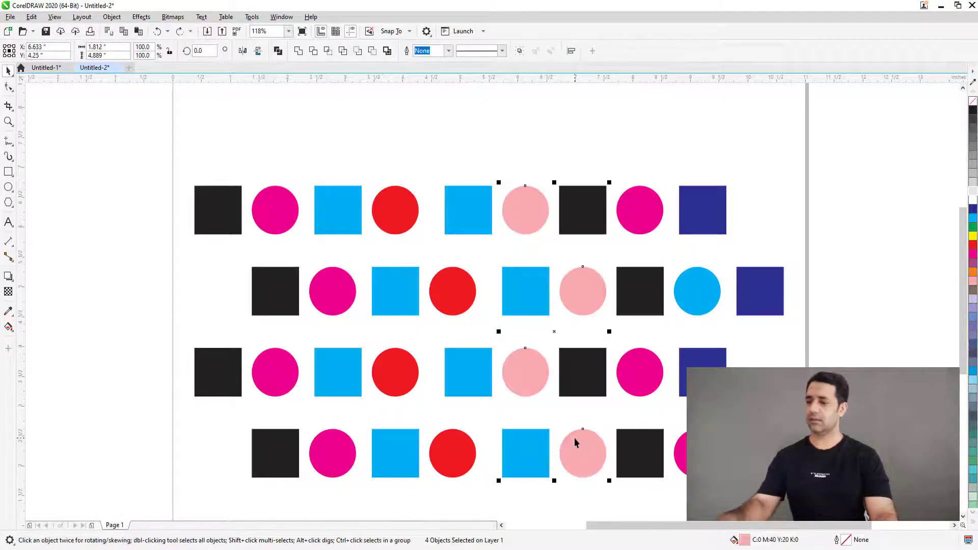
Group the four red circles across the four rows and test the group by deleting it and undoing the deletion.
{"action": "left_click", "coordinate": [453, 295]}
{"action": "left_click", "coordinate": [394, 211], "text": "shift"}
{"action": "left_click", "coordinate": [403, 383], "text": "shift"}
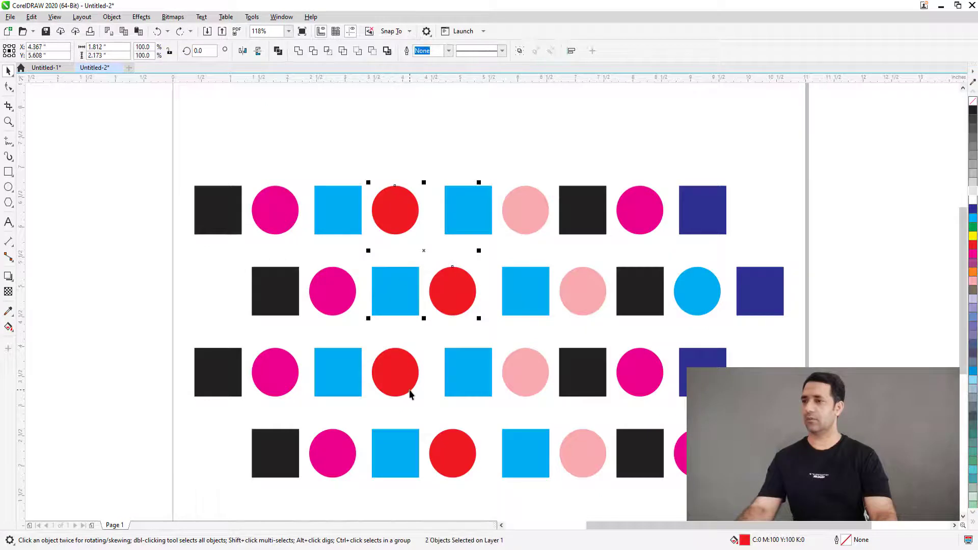
{"action": "left_click", "coordinate": [445, 443], "text": "shift"}
{"action": "key", "text": "ctrl+g"}
{"action": "key", "text": "Delete"}
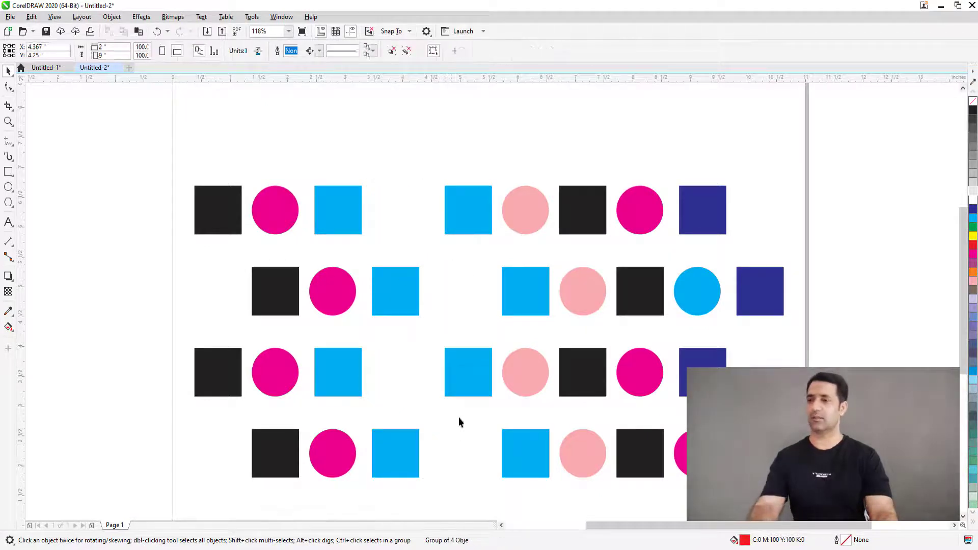
{"action": "key", "text": "ctrl+z"}
Test the magenta circles' group by deleting and restoring it, and combine all six colour groups into one parent group.
{"action": "scroll", "coordinate": [359, 260], "scroll_direction": "down", "scroll_amount": 3}
{"action": "left_click_drag", "start_coordinate": [226, 190], "coordinate": [673, 437]}
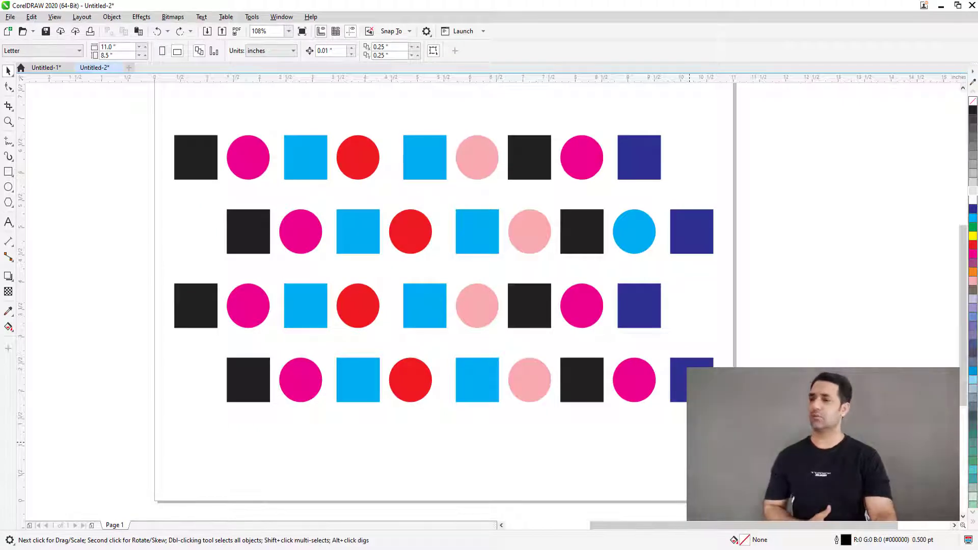
{"action": "left_click", "coordinate": [585, 306]}
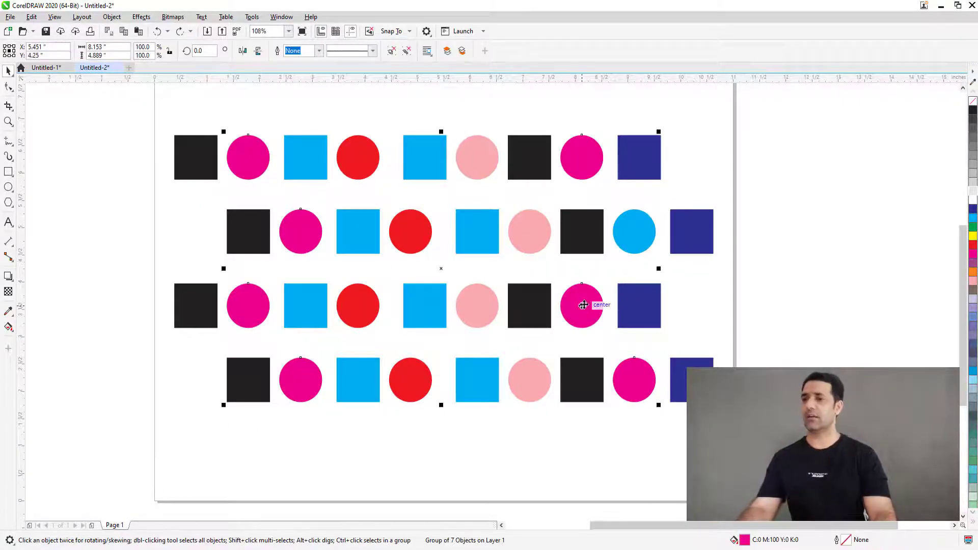
{"action": "key", "text": "Delete"}
{"action": "key", "text": "ctrl+z"}
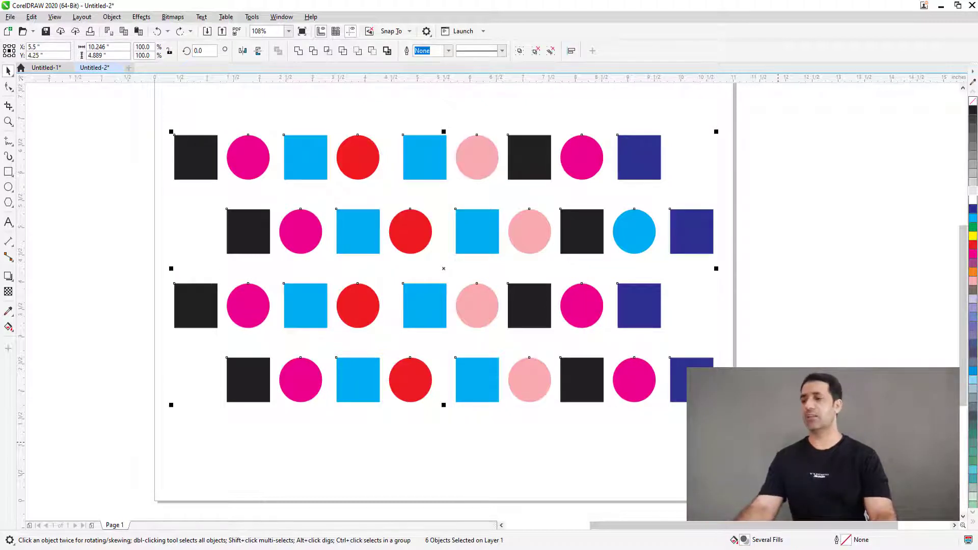
{"action": "key", "text": "ctrl+g"}
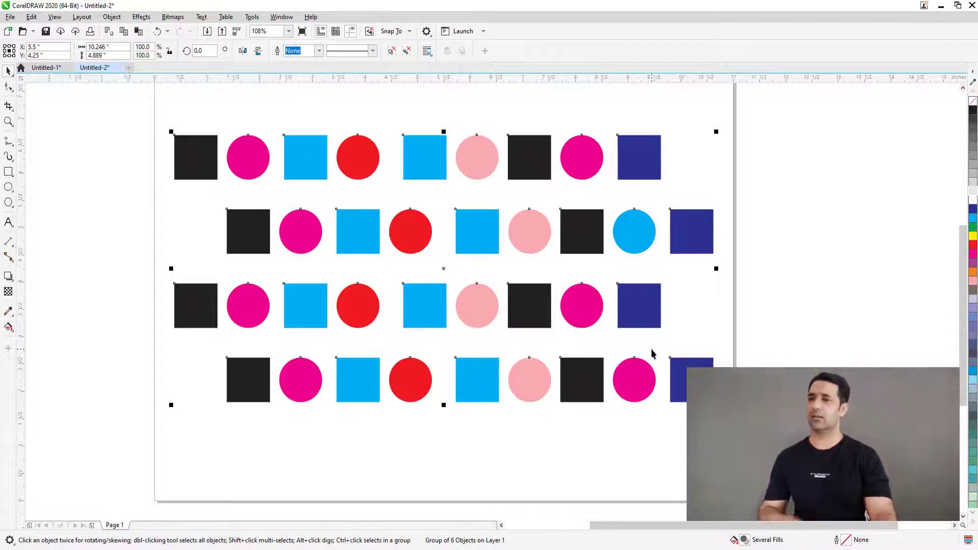
Select the black squares' child group inside the parent group, test deleting it and undo the deletion.
{"action": "left_click", "coordinate": [530, 157], "text": "ctrl"}
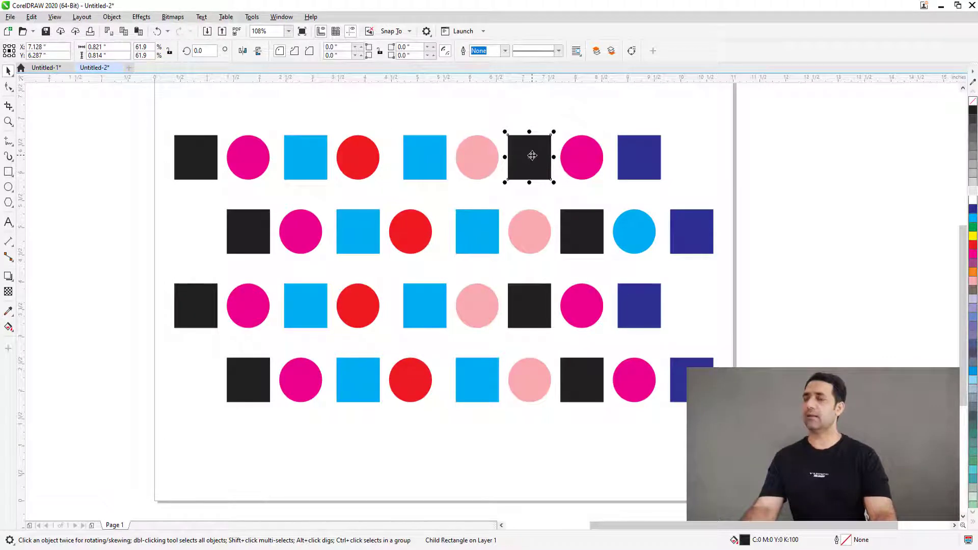
{"action": "key", "text": "Escape"}
{"action": "left_click", "coordinate": [533, 155], "text": "ctrl"}
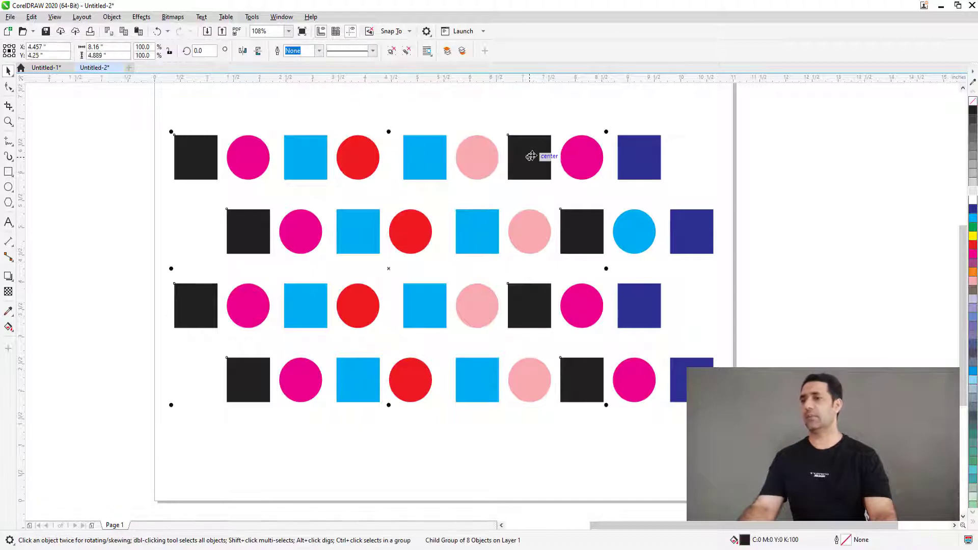
{"action": "key", "text": "Delete"}
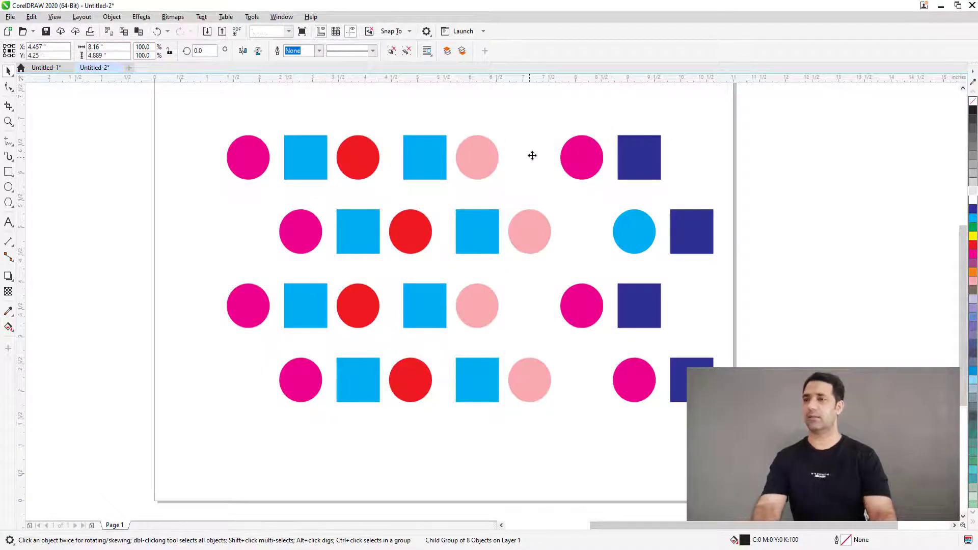
{"action": "key", "text": "ctrl+z"}
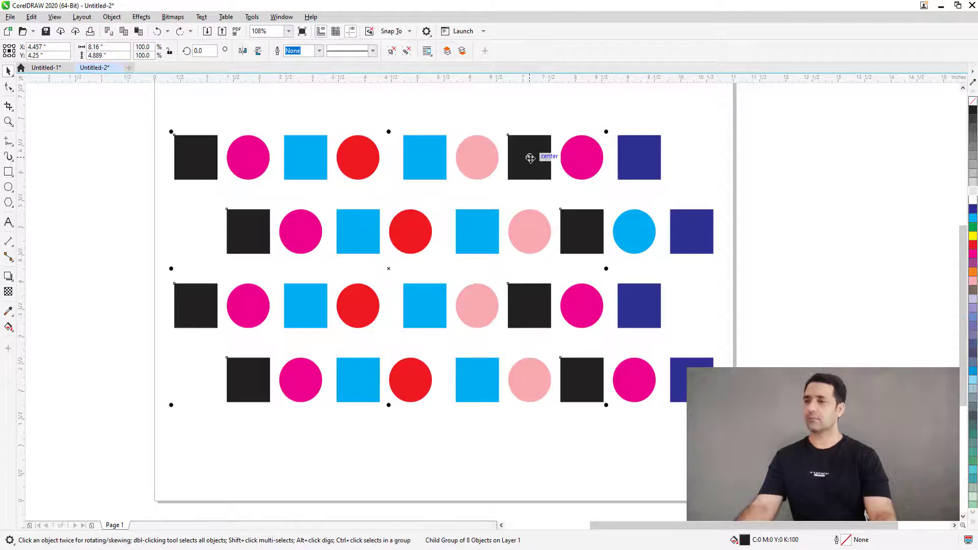
Delete only the first row's second black square from inside the nested group.
{"action": "left_click", "coordinate": [530, 158], "text": "ctrl"}
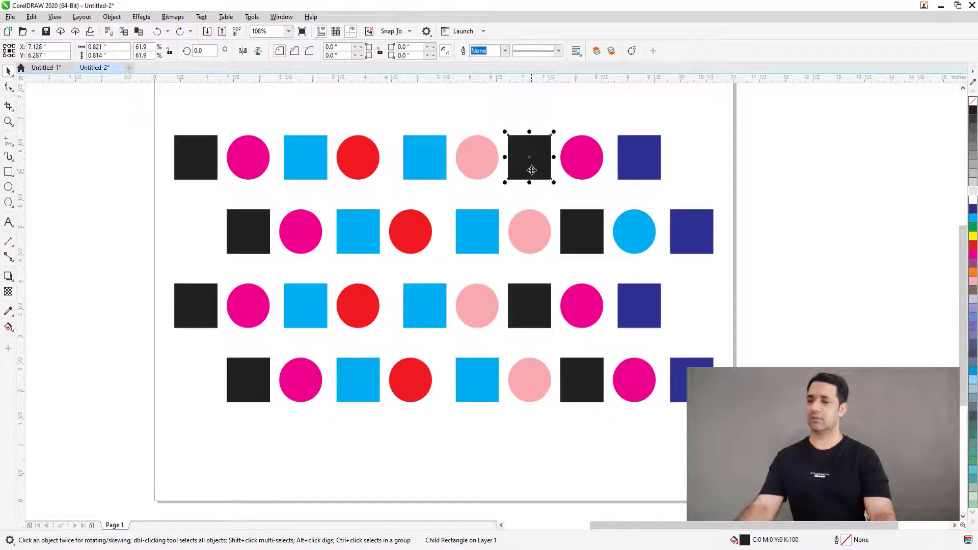
{"action": "key", "text": "Delete"}
{"action": "left_click", "coordinate": [574, 224]}
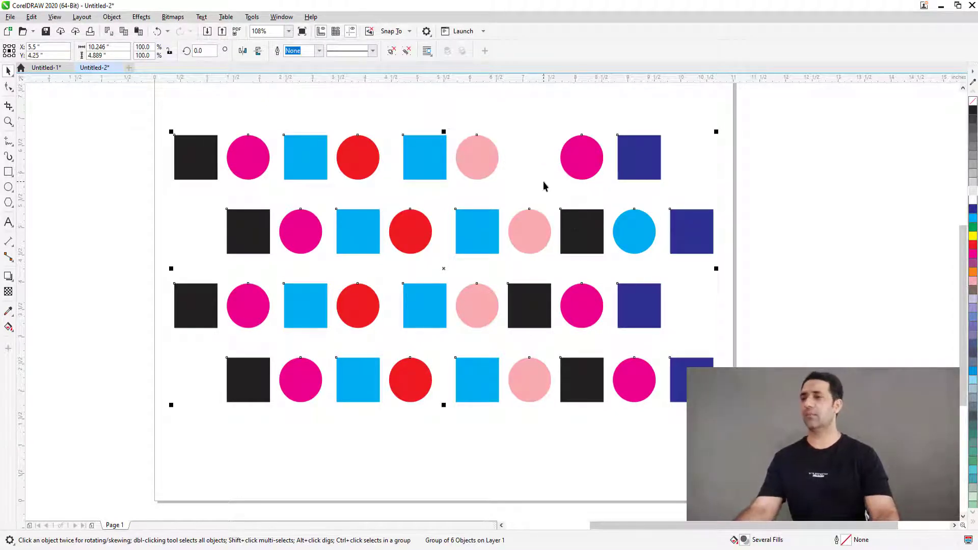
{"action": "key", "text": "ctrl+z"}
Ungroup the parent group and all its nested groups completely, and clear the selection.
{"action": "left_click", "coordinate": [584, 218]}
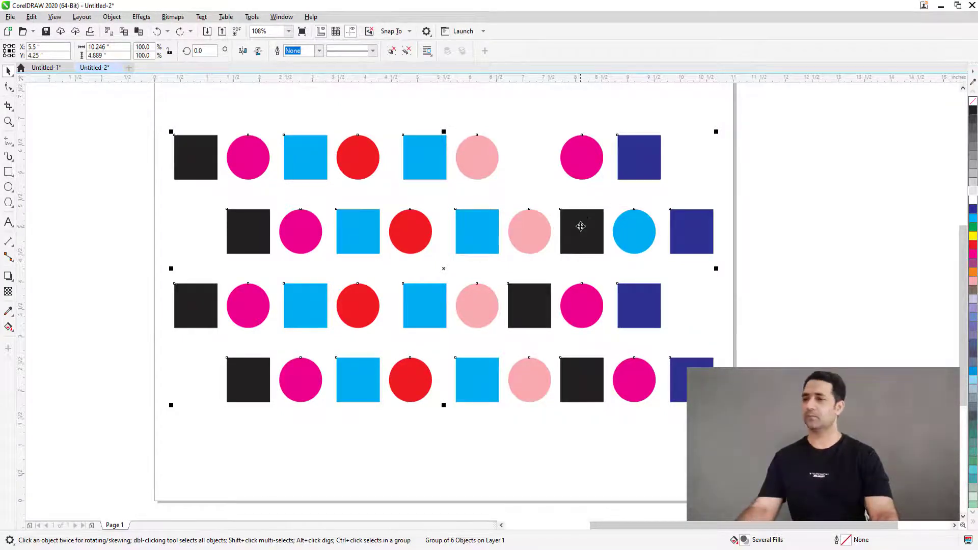
{"action": "scroll", "coordinate": [387, 153], "scroll_direction": "up", "scroll_amount": 1}
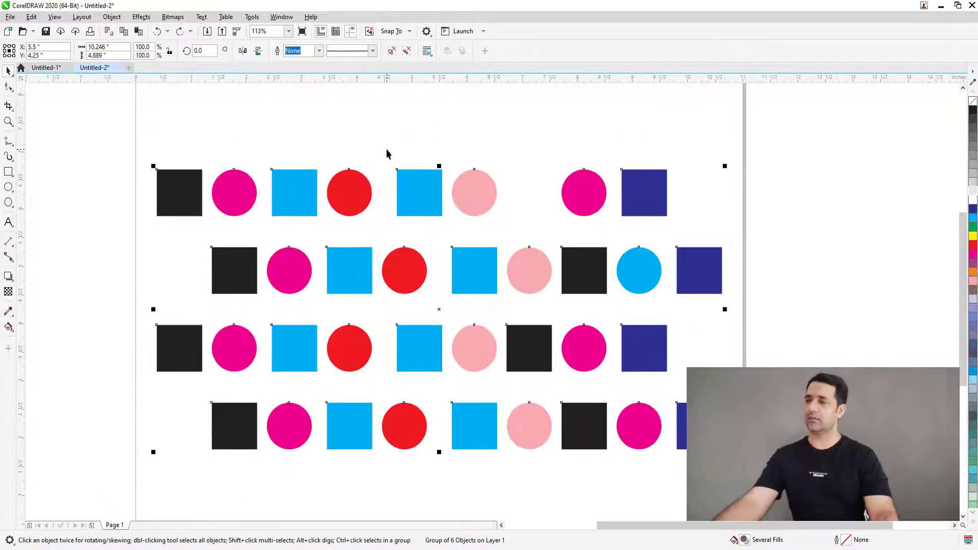
{"action": "left_click", "coordinate": [406, 51]}
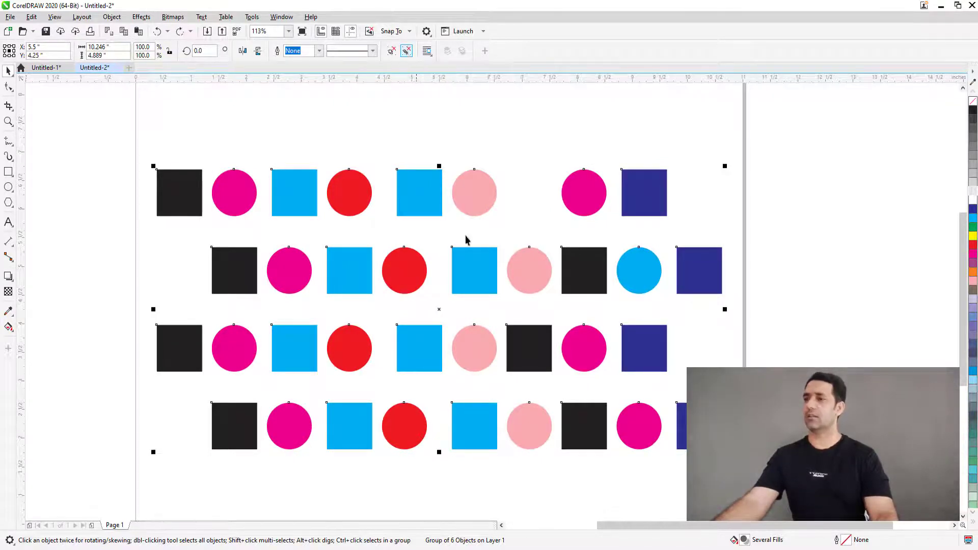
{"action": "left_click", "coordinate": [464, 148]}
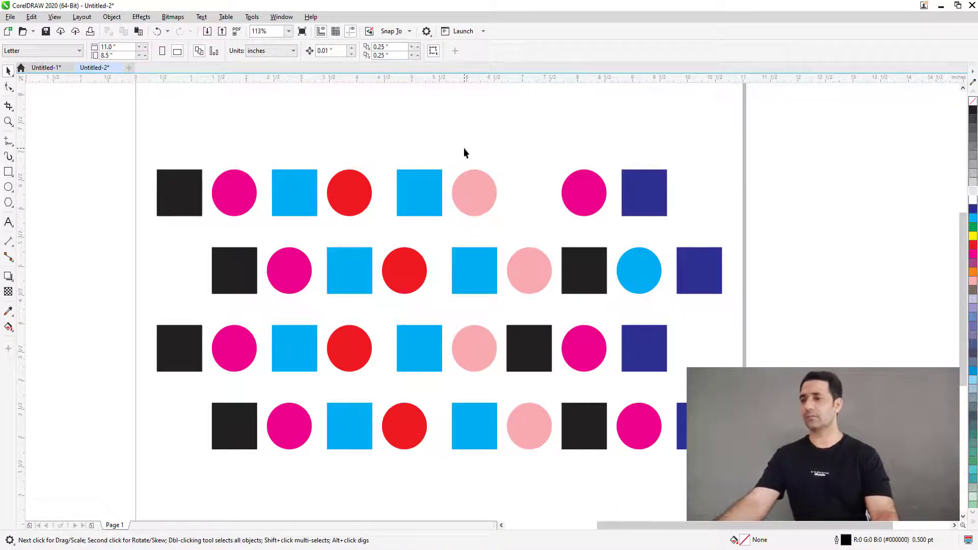
Check that the shapes are ungrouped by selecting individual cyan, pink, red, black and navy shapes one at a time.
{"action": "left_click", "coordinate": [466, 186]}
{"action": "left_click", "coordinate": [421, 207]}
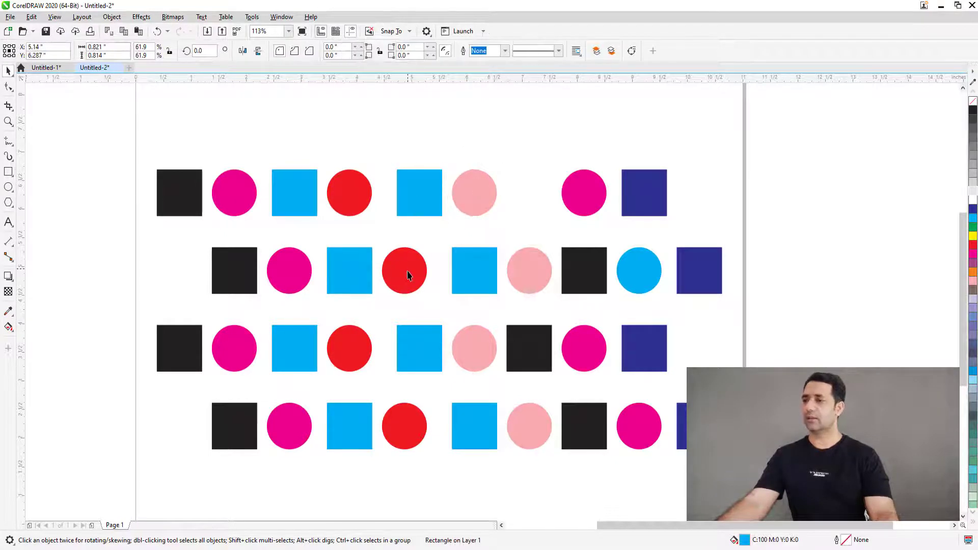
{"action": "left_click", "coordinate": [407, 275]}
{"action": "left_click", "coordinate": [474, 426]}
{"action": "left_click", "coordinate": [528, 348]}
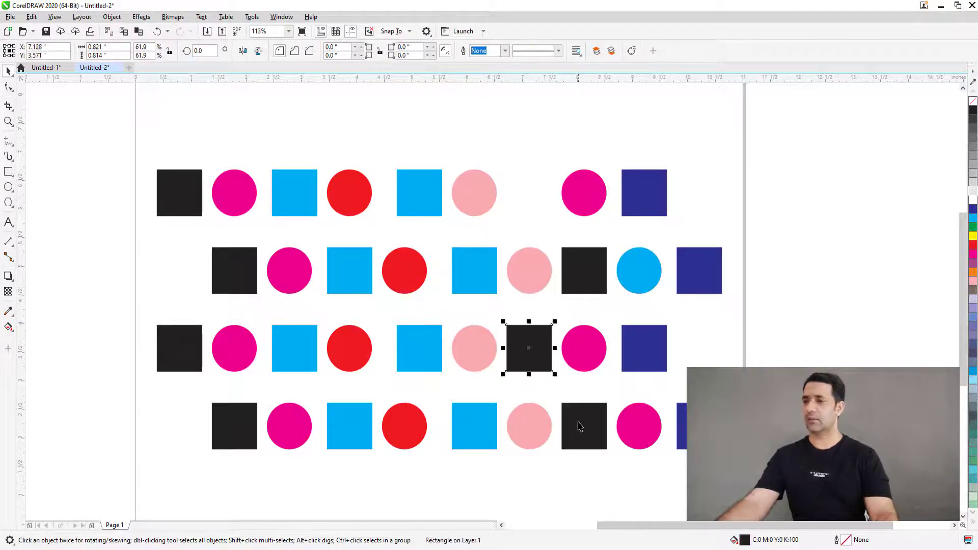
{"action": "left_click", "coordinate": [681, 405]}
{"action": "left_click", "coordinate": [645, 352]}
{"action": "left_click", "coordinate": [696, 284]}
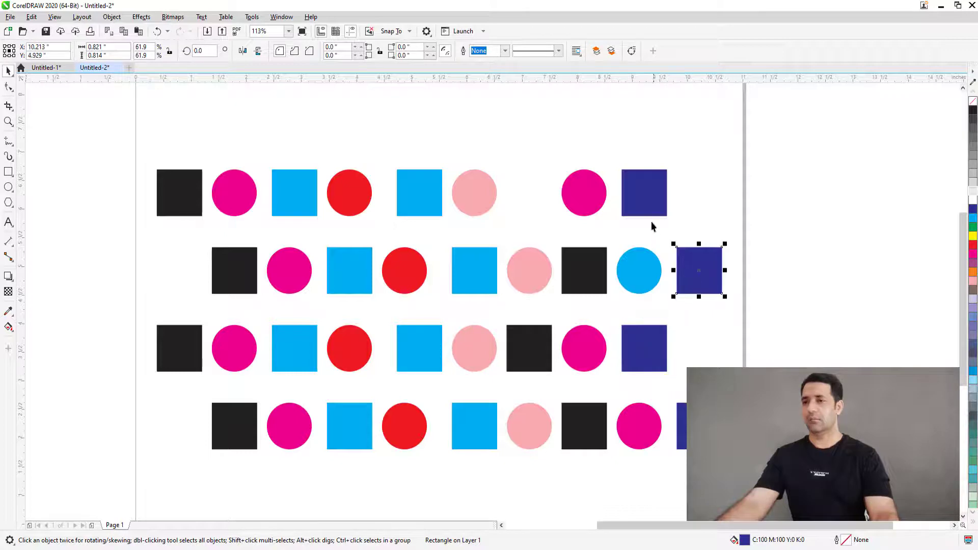
{"action": "left_click", "coordinate": [644, 212]}
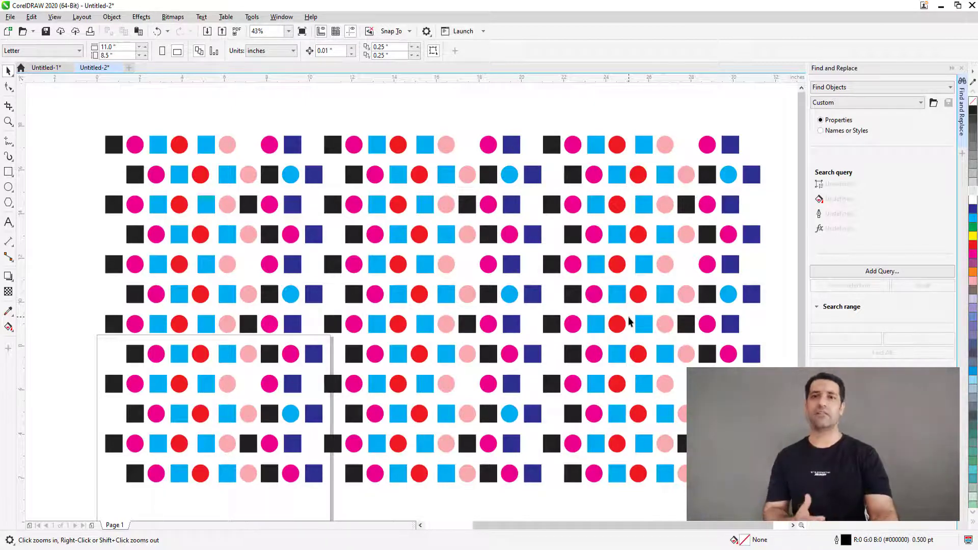
Find all objects matching the middle block's first black square, using a search query built from that selection.
{"action": "key", "text": "Tab"}
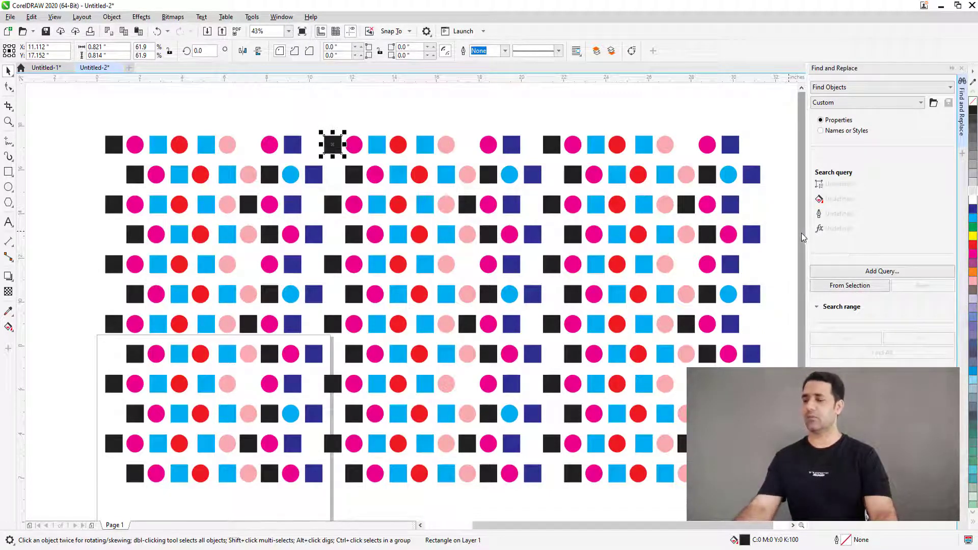
{"action": "left_click", "coordinate": [31, 17]}
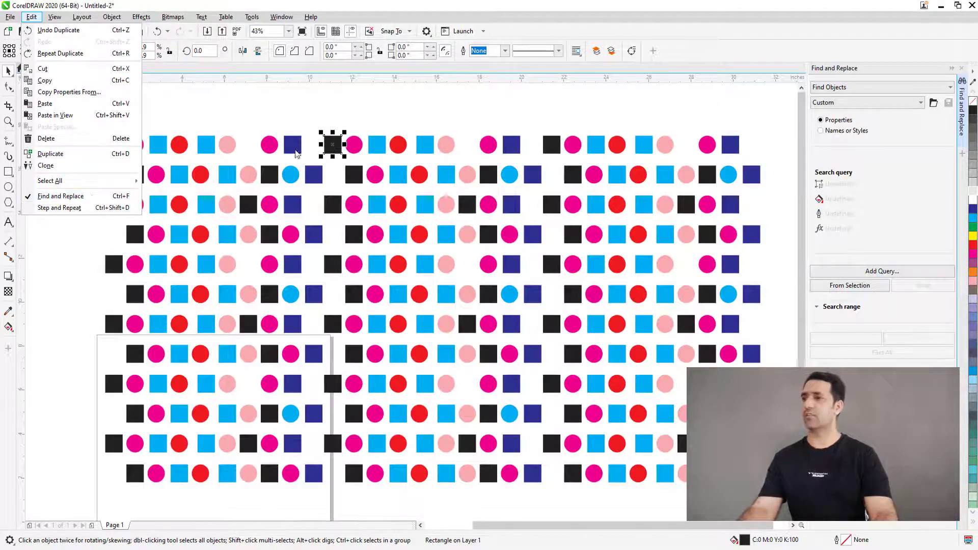
{"action": "left_click", "coordinate": [319, 146]}
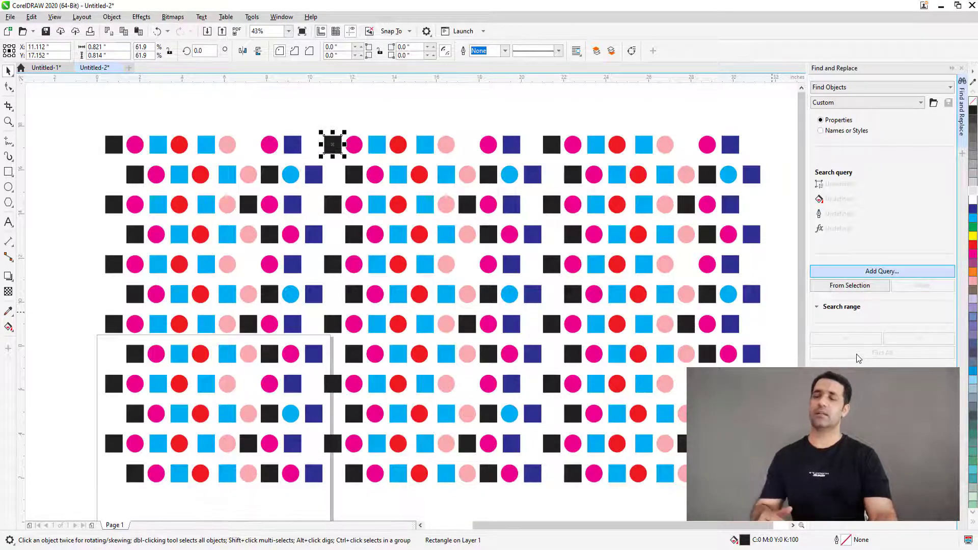
{"action": "key", "text": "Return"}
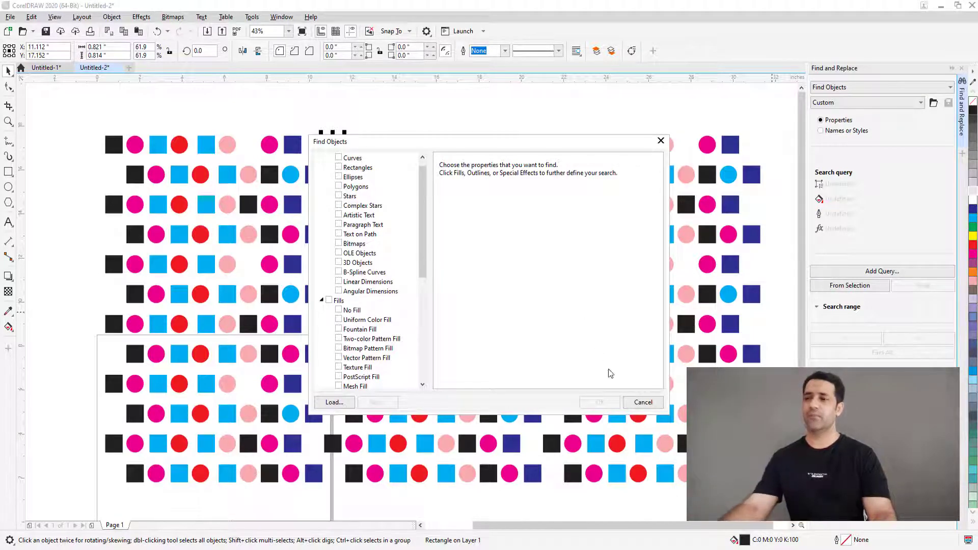
{"action": "left_click", "coordinate": [641, 403]}
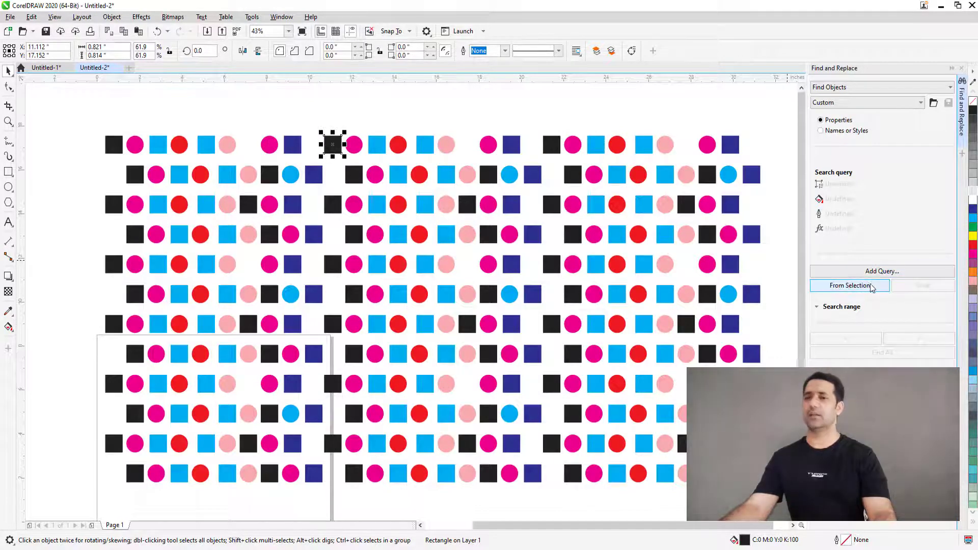
{"action": "left_click", "coordinate": [850, 286]}
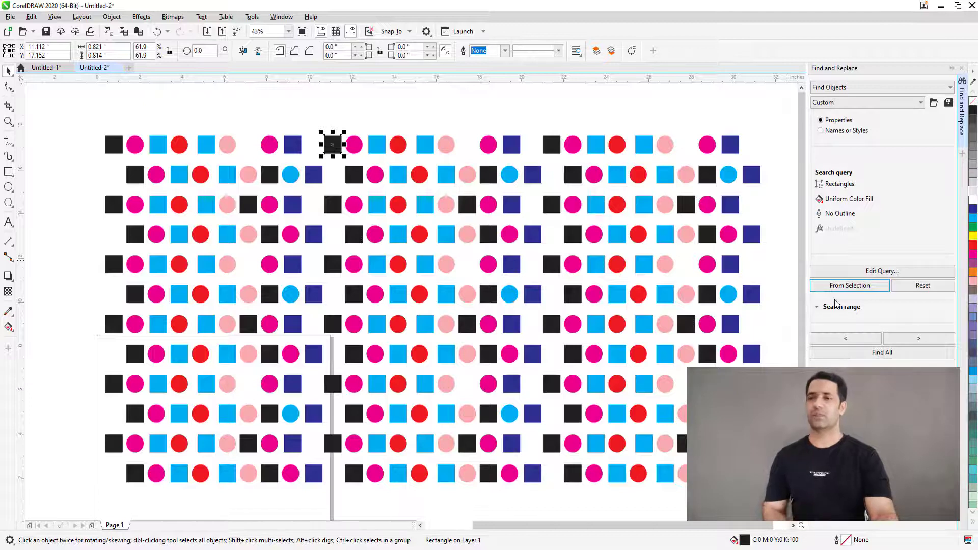
{"action": "left_click", "coordinate": [859, 352]}
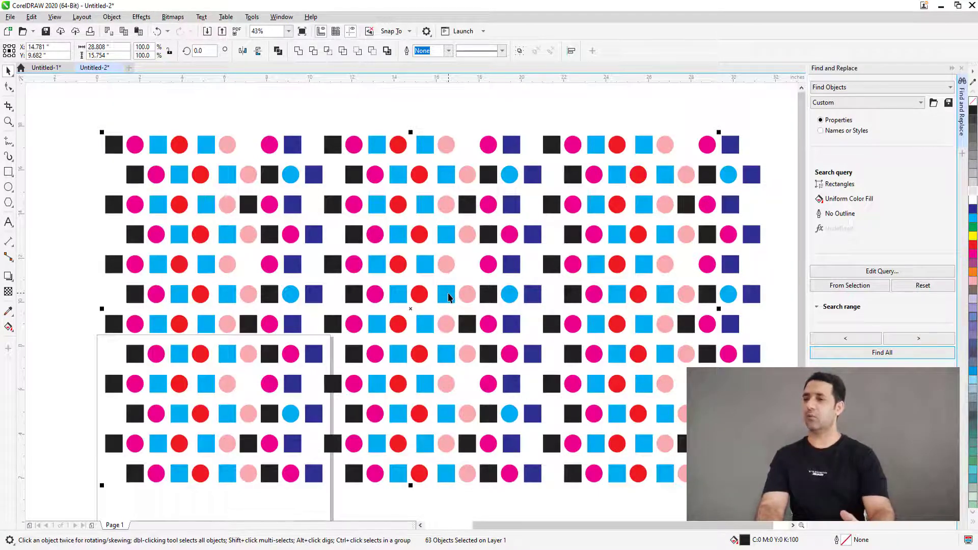
Test deleting all the found black squares at once, undo the deletion and clear the selection.
{"action": "key", "text": "Delete"}
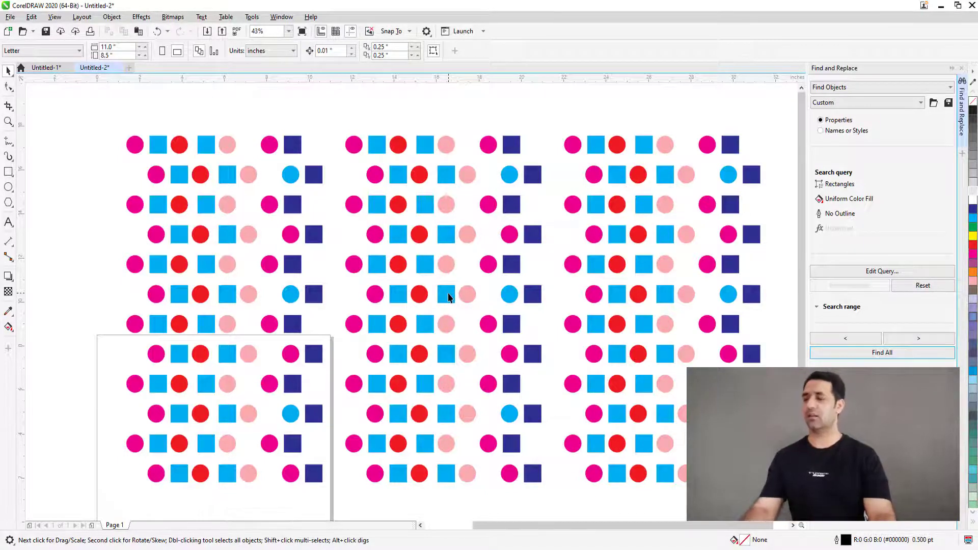
{"action": "key", "text": "ctrl+z"}
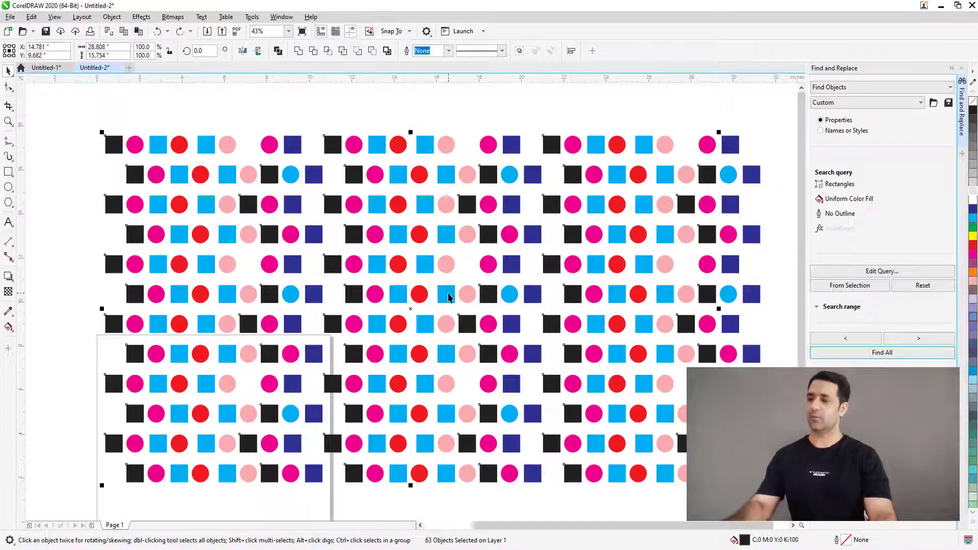
{"action": "left_click", "coordinate": [315, 115]}
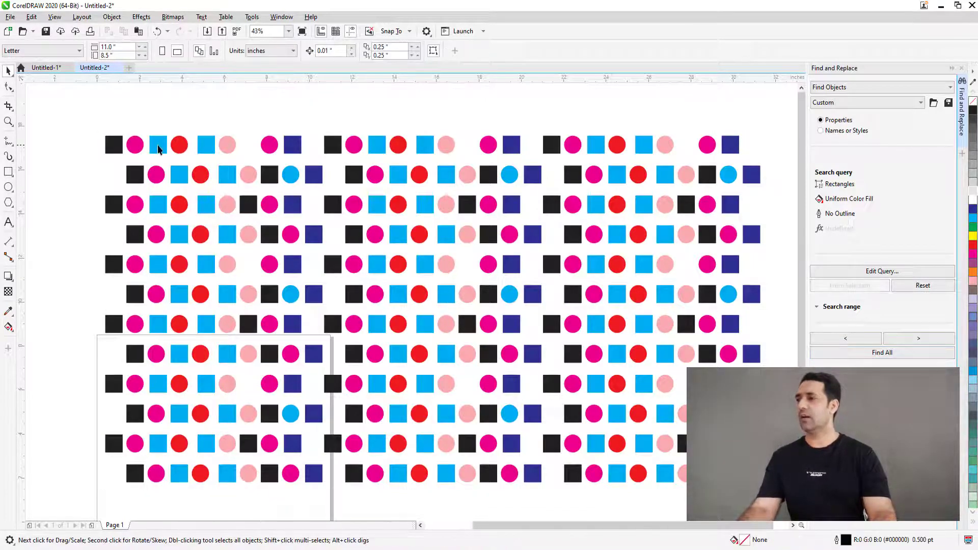
Clear the selection, open the search query for editing and remove Rectangles from its object types.
{"action": "left_click", "coordinate": [139, 147]}
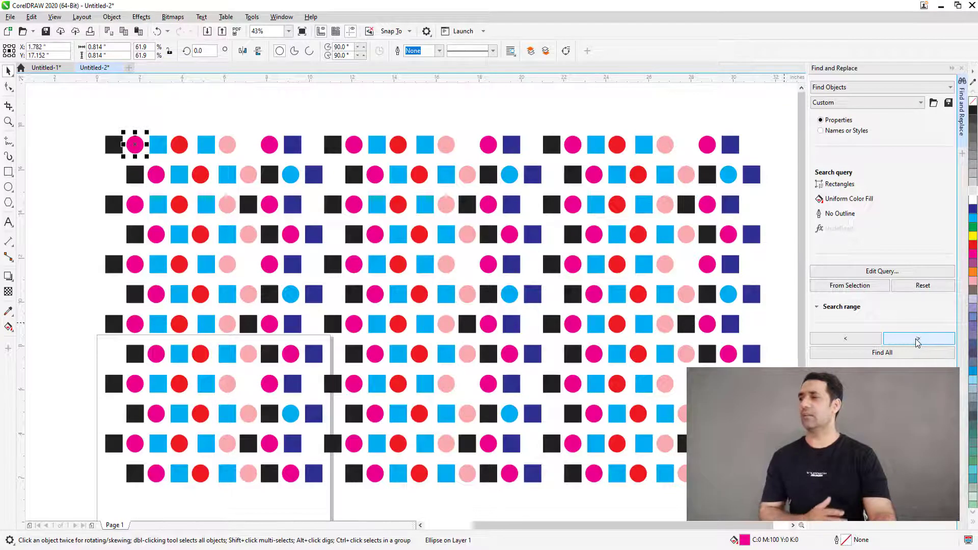
{"action": "left_click", "coordinate": [413, 121]}
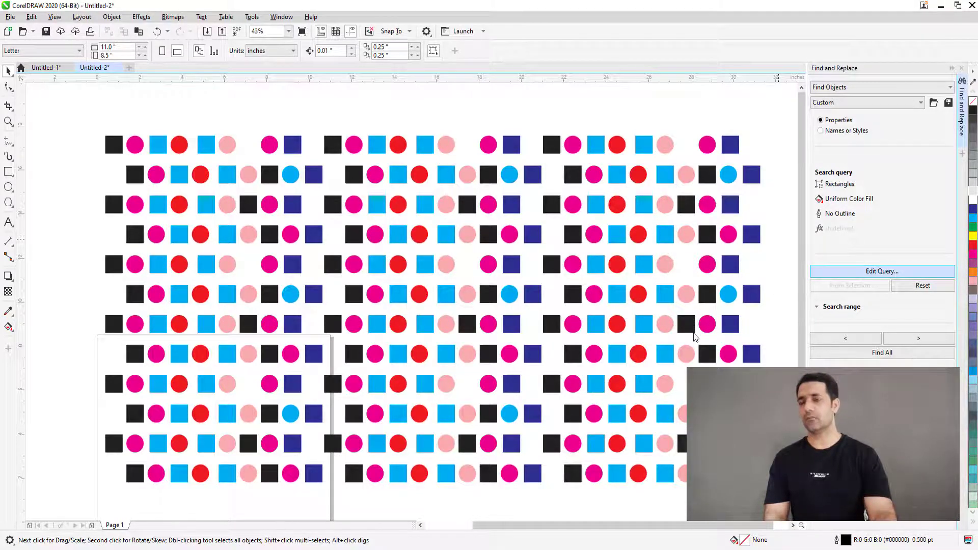
{"action": "left_click_drag", "start_coordinate": [403, 144], "coordinate": [453, 141]}
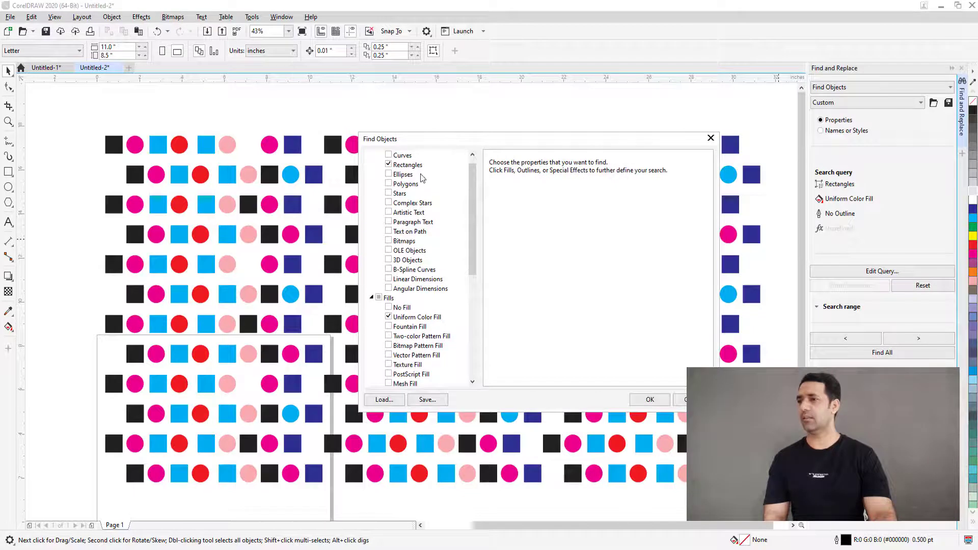
{"action": "left_click", "coordinate": [396, 166]}
{"action": "left_click", "coordinate": [388, 164]}
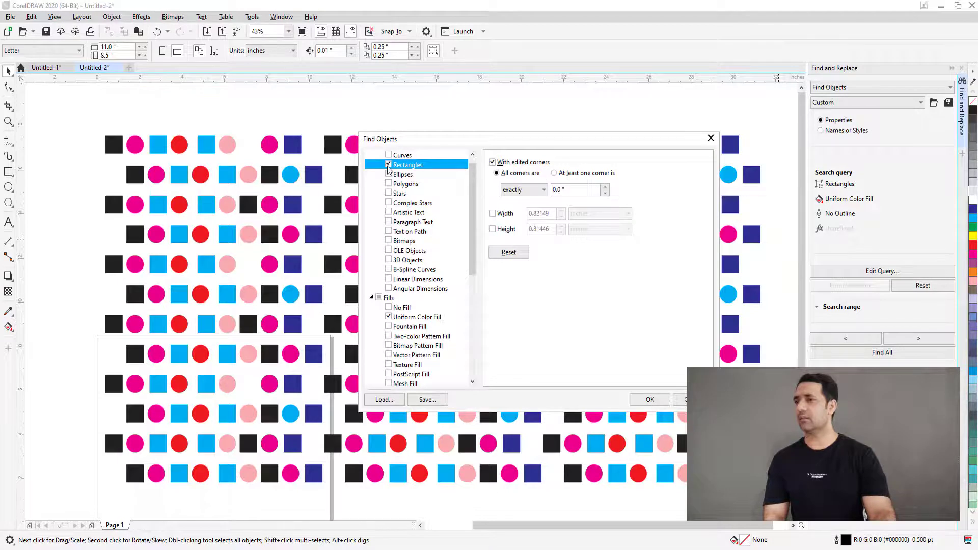
{"action": "scroll", "coordinate": [427, 274], "scroll_direction": "down", "scroll_amount": 1}
{"action": "scroll", "coordinate": [459, 316], "scroll_direction": "up", "scroll_amount": 2}
Set the query's uniform fill colour to magenta, exclude the overprint fill condition and apply the query.
{"action": "left_click", "coordinate": [388, 326]}
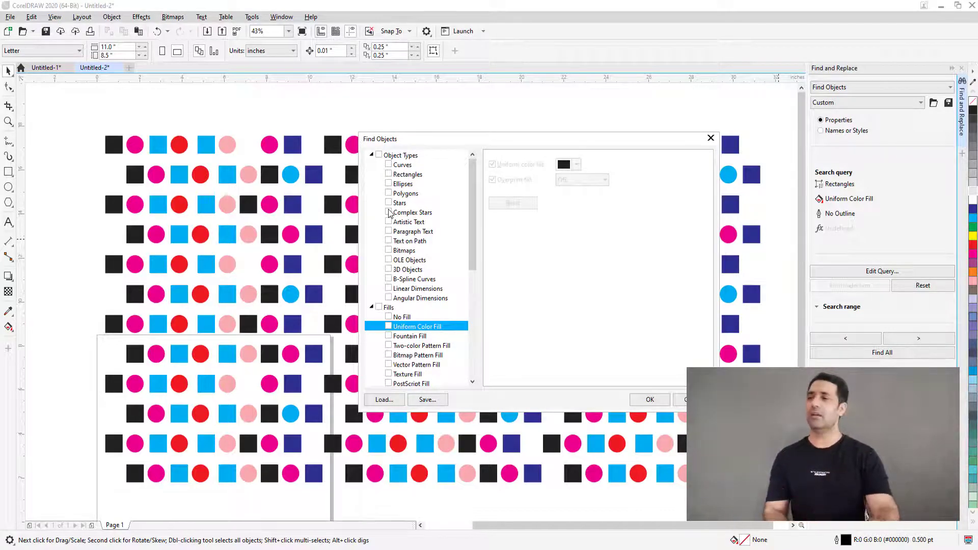
{"action": "scroll", "coordinate": [403, 214], "scroll_direction": "down", "scroll_amount": 2}
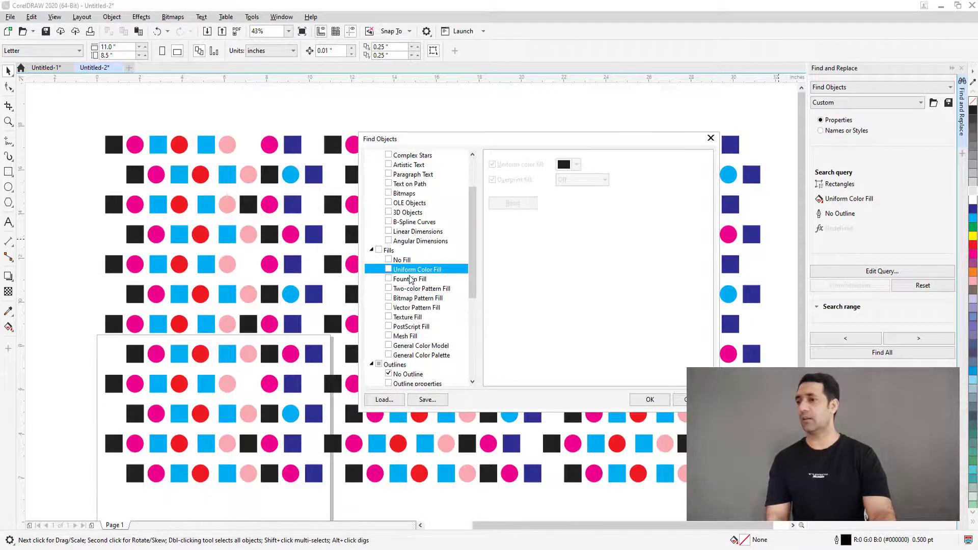
{"action": "left_click", "coordinate": [389, 268]}
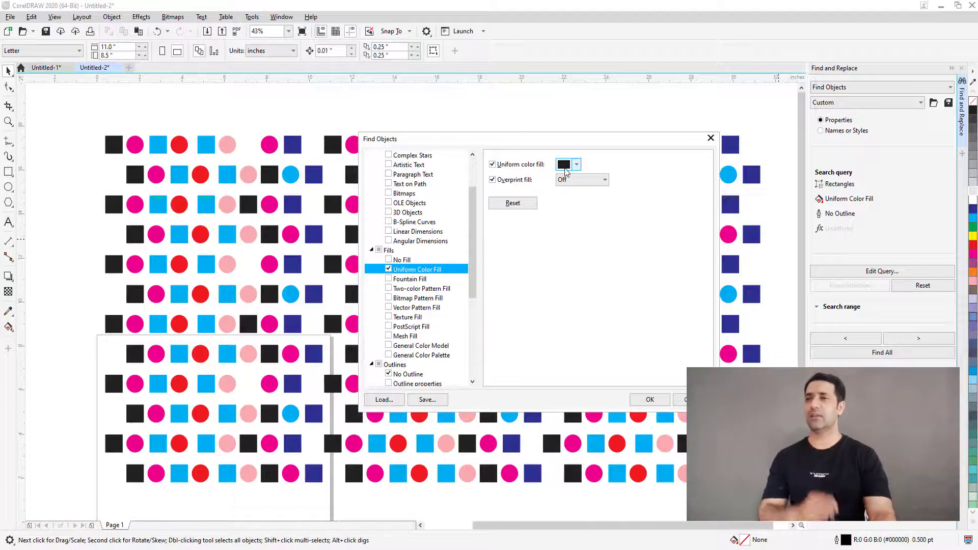
{"action": "left_click", "coordinate": [565, 168]}
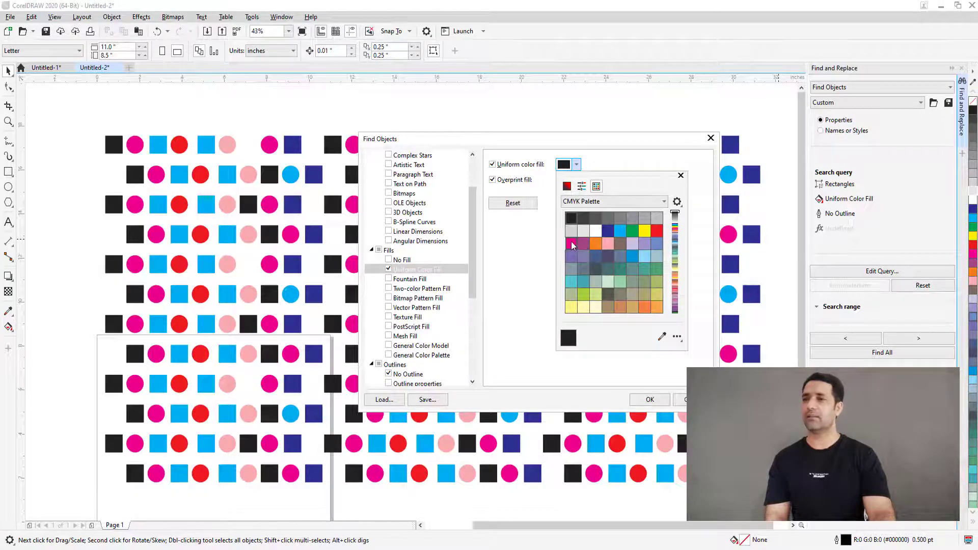
{"action": "left_click", "coordinate": [571, 242]}
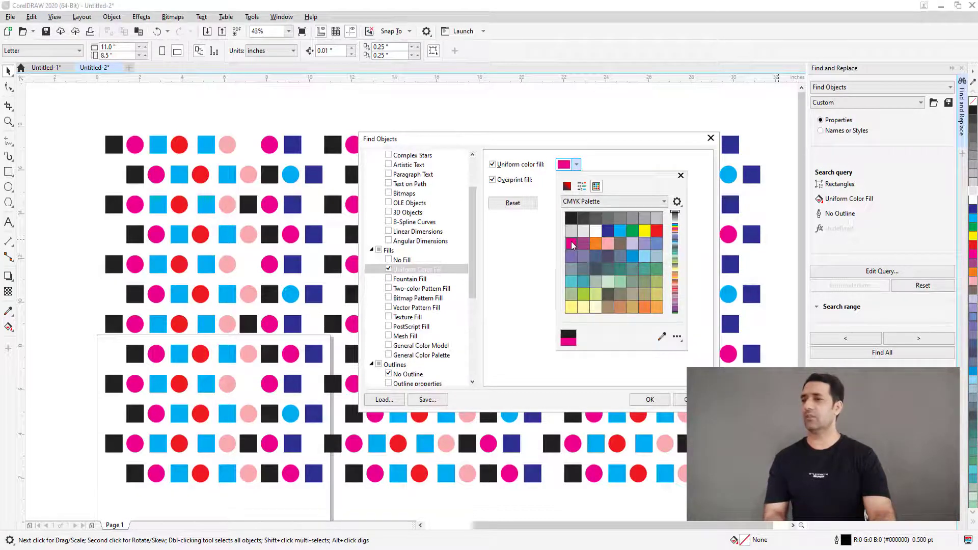
{"action": "left_click", "coordinate": [529, 300]}
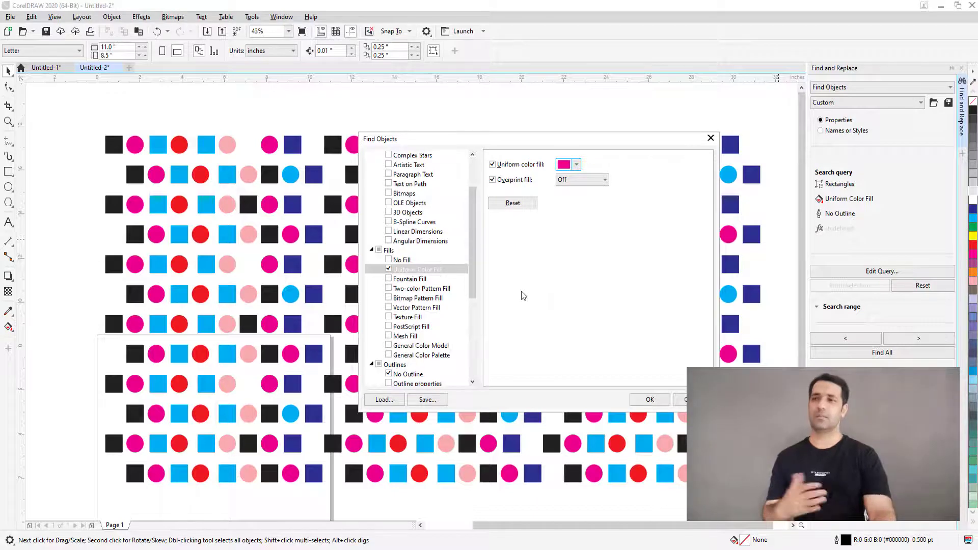
{"action": "left_click", "coordinate": [514, 185]}
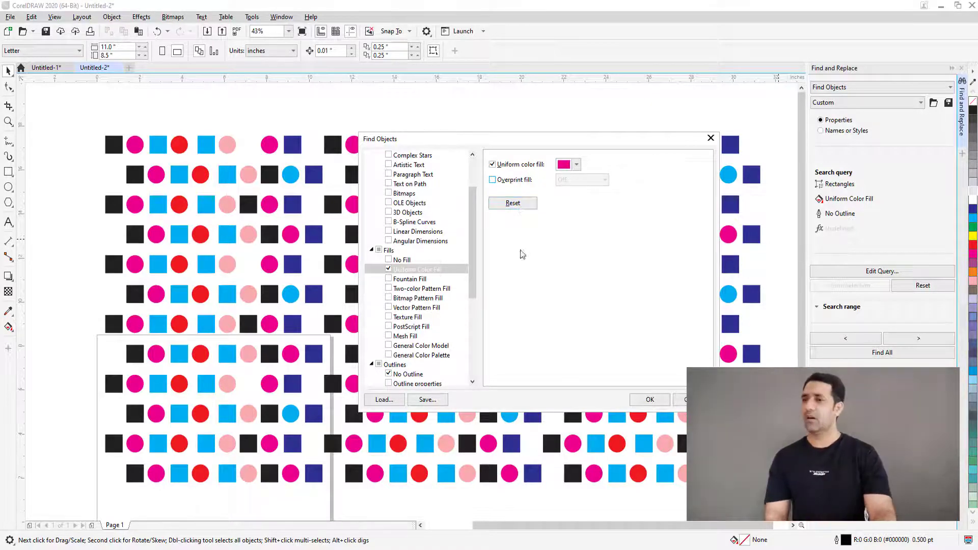
{"action": "left_click", "coordinate": [650, 399]}
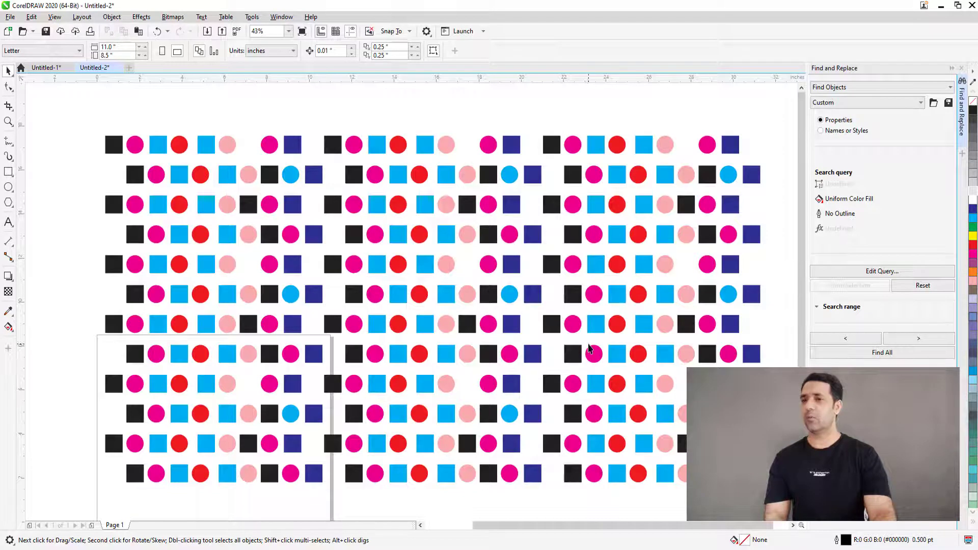
Find all magenta-filled objects, test deleting them with an undo, and group them.
{"action": "left_click", "coordinate": [883, 353]}
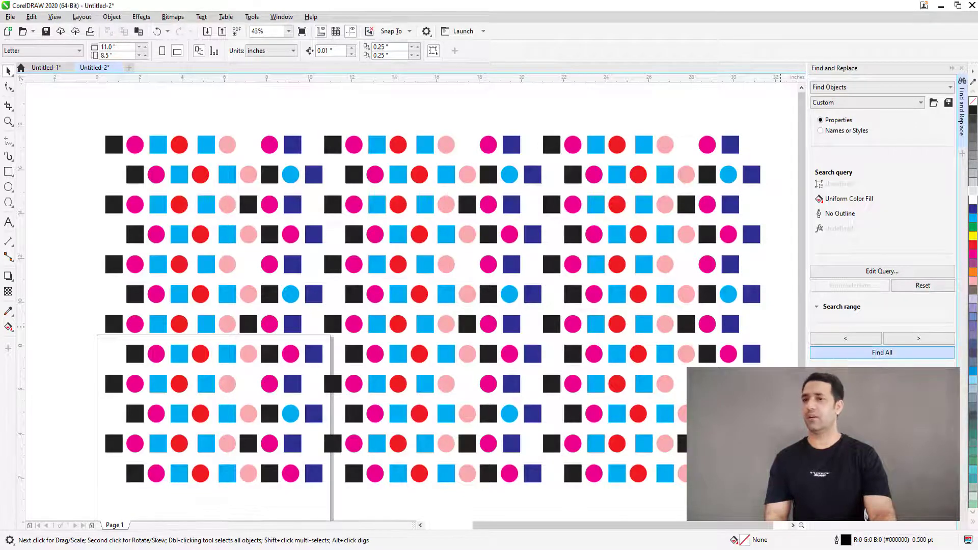
{"action": "key", "text": "ctrl+z"}
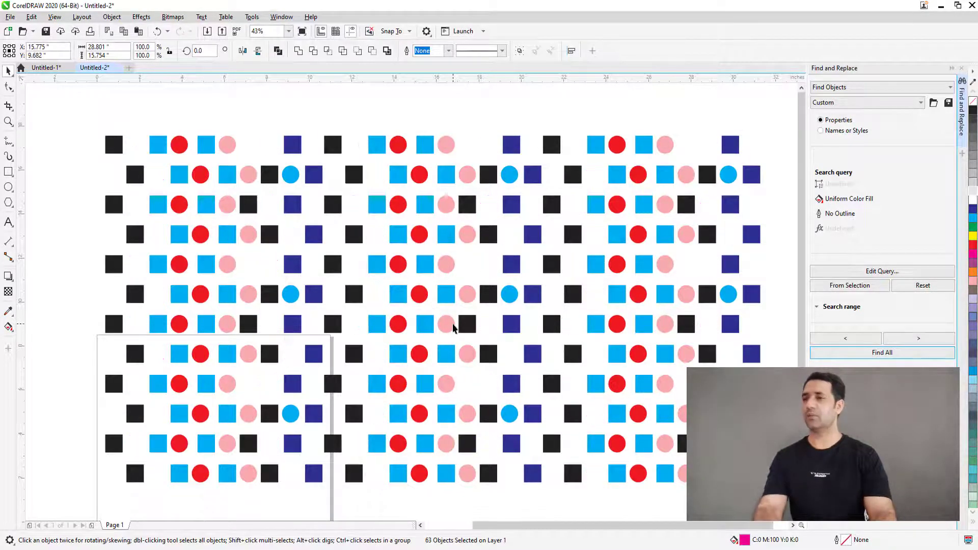
{"action": "key", "text": "ctrl+z"}
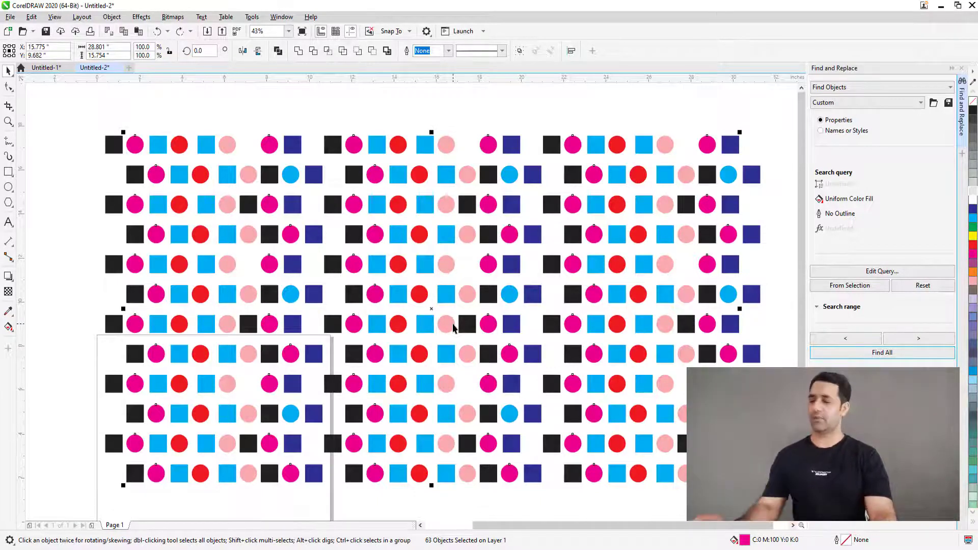
{"action": "key", "text": "Delete"}
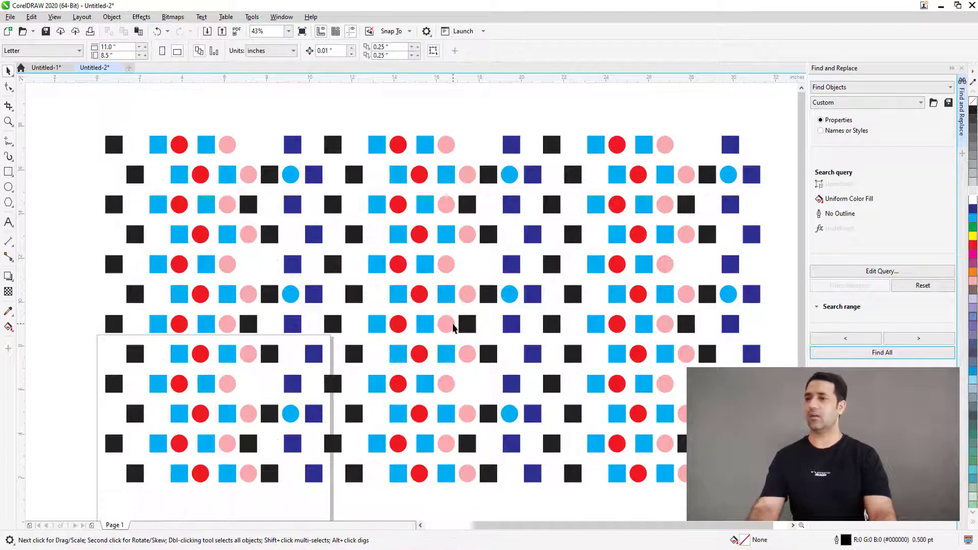
{"action": "key", "text": "ctrl+z"}
Find all cyan squares using a query built from the first row's cyan square, and group them.
{"action": "left_click", "coordinate": [179, 145]}
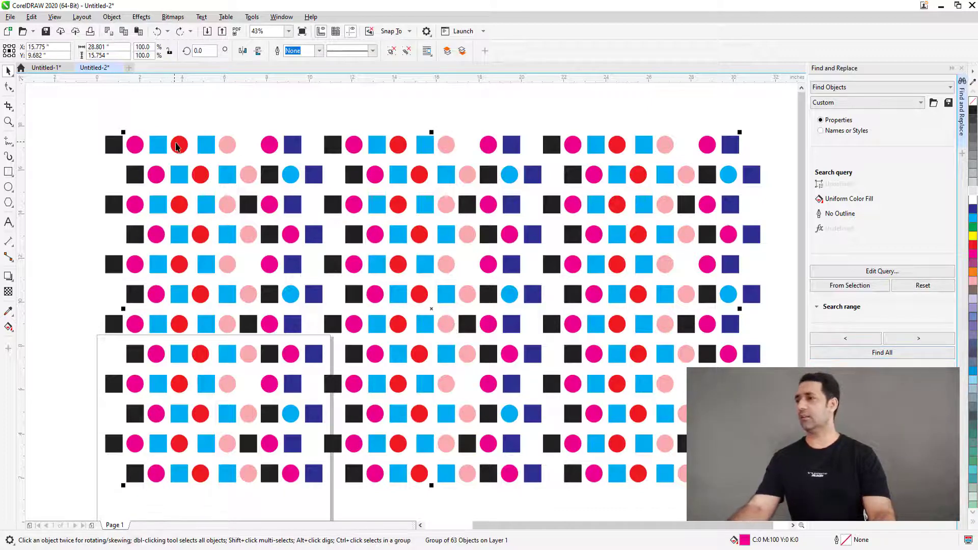
{"action": "left_click", "coordinate": [163, 147]}
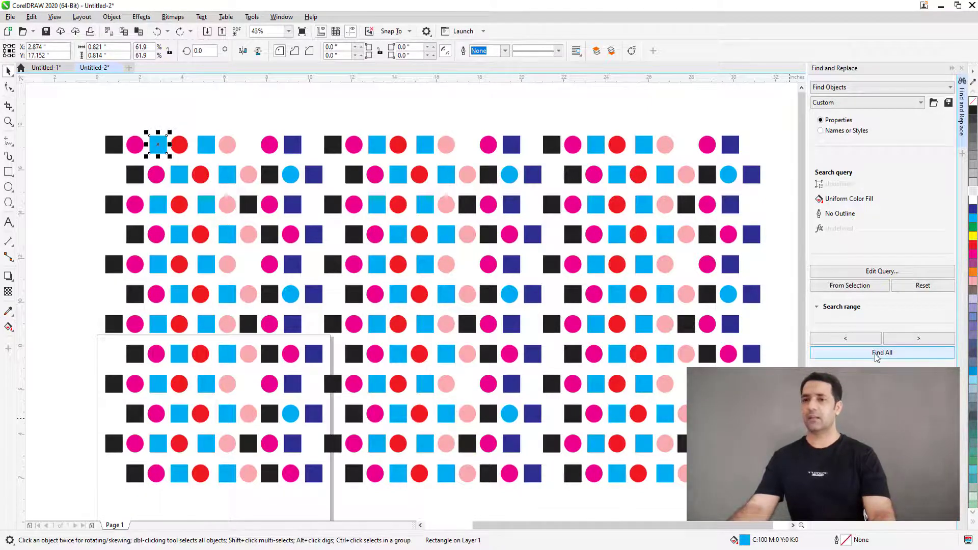
{"action": "left_click", "coordinate": [854, 286]}
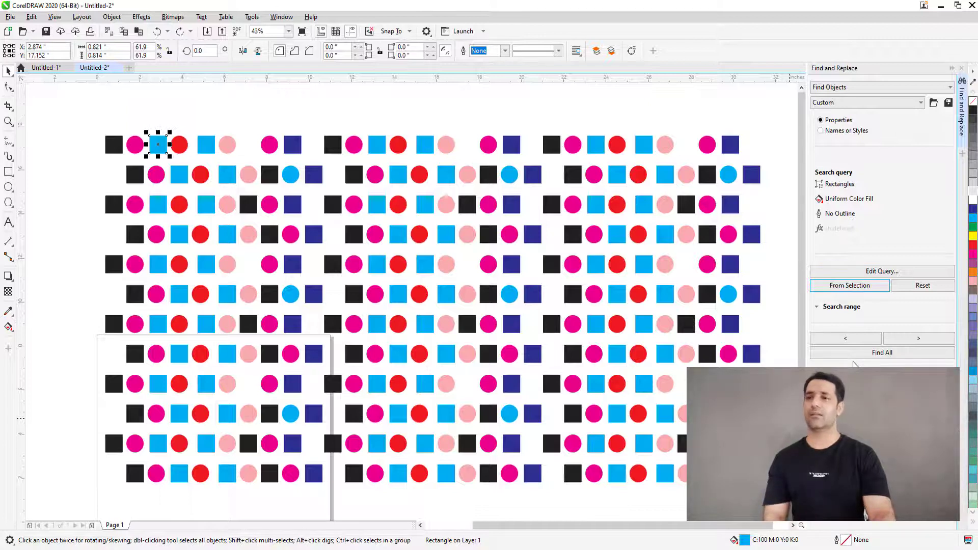
{"action": "left_click", "coordinate": [860, 352]}
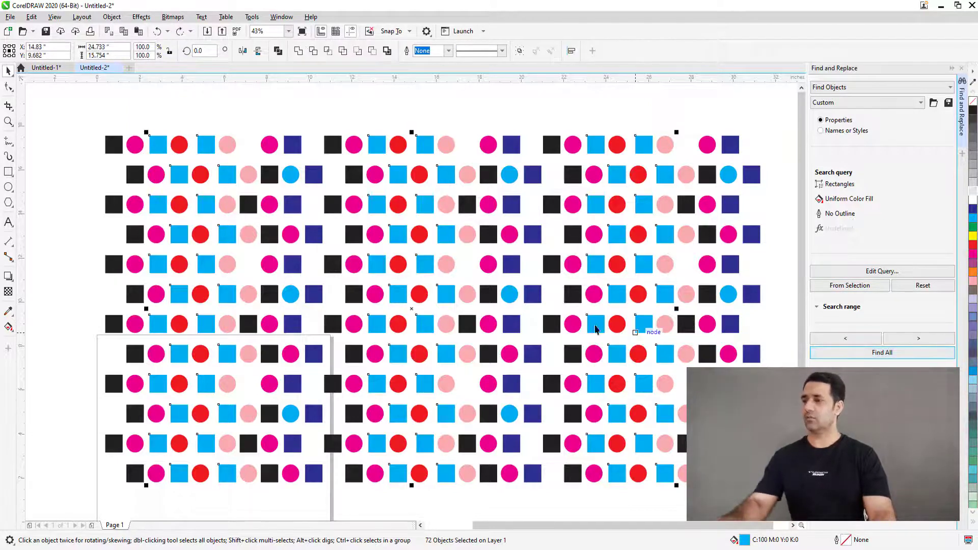
{"action": "key", "text": "ctrl+g"}
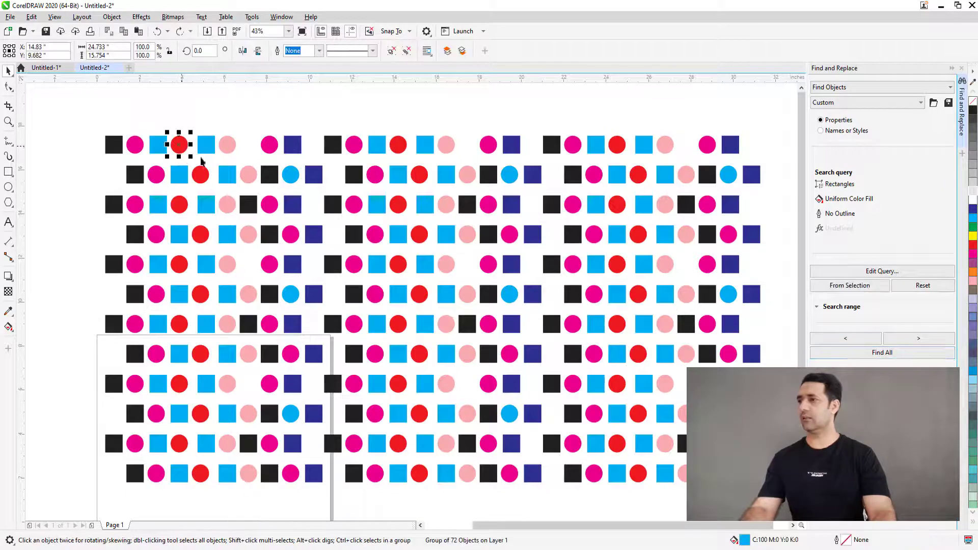
Find the grouped cyan squares again, test deleting them and undo the deletion.
{"action": "left_click", "coordinate": [880, 353]}
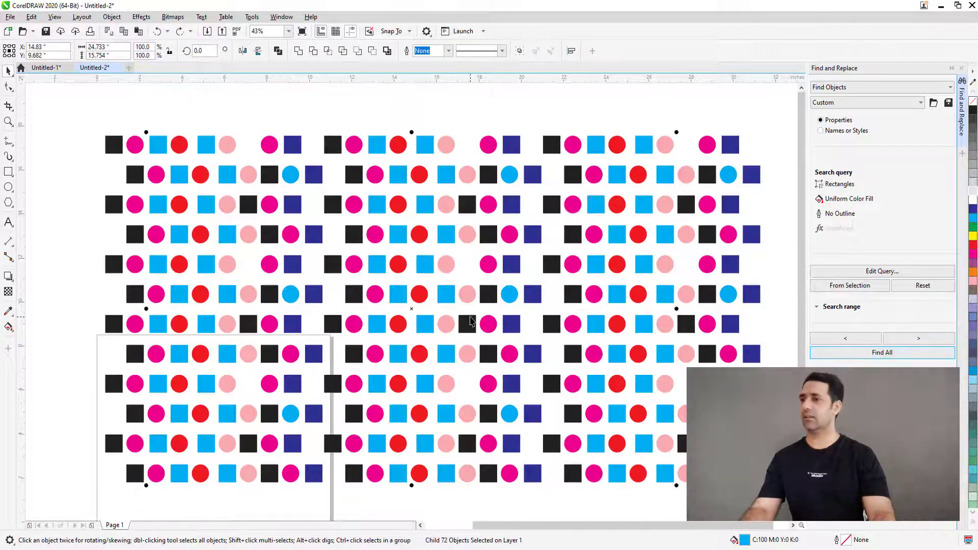
{"action": "key", "text": "ctrl+u"}
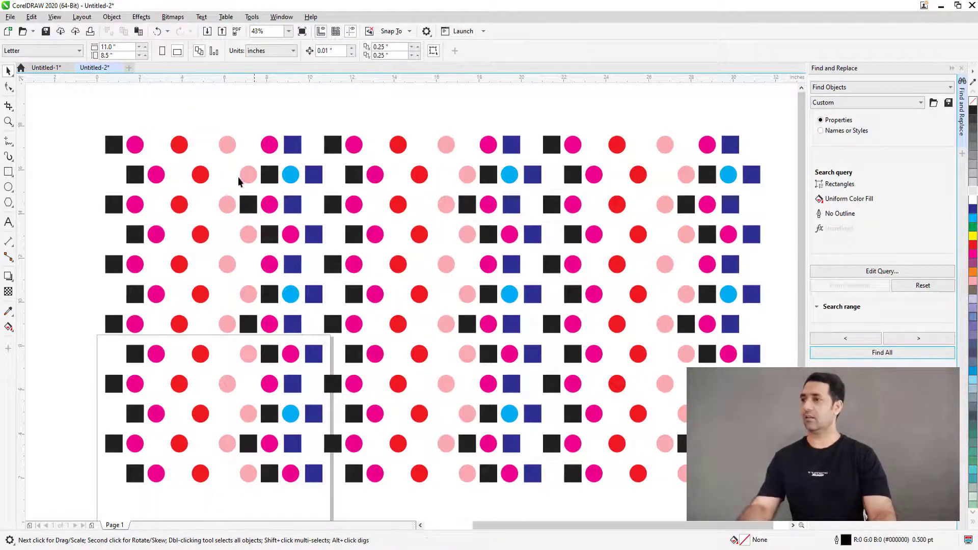
{"action": "left_click", "coordinate": [179, 145]}
{"action": "left_click", "coordinate": [883, 352]}
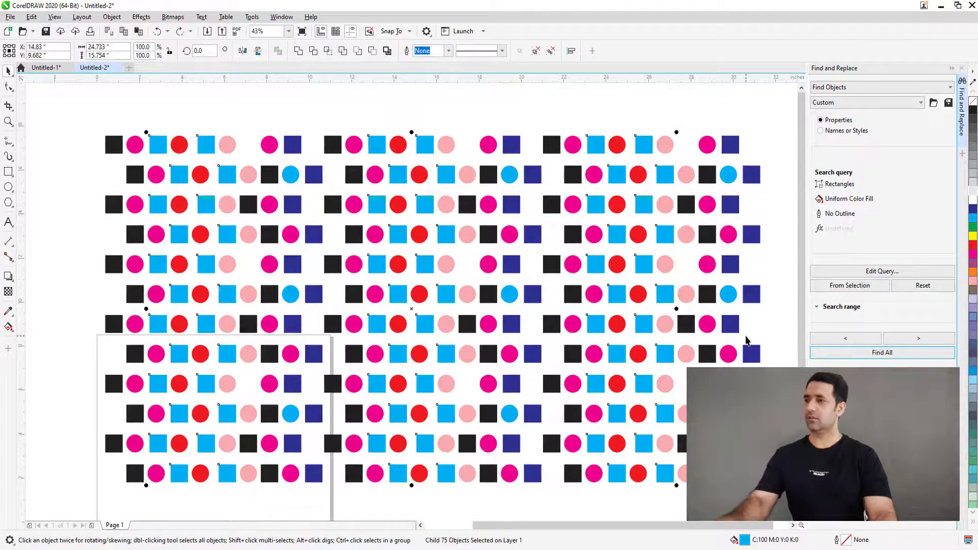
{"action": "key", "text": "z"}
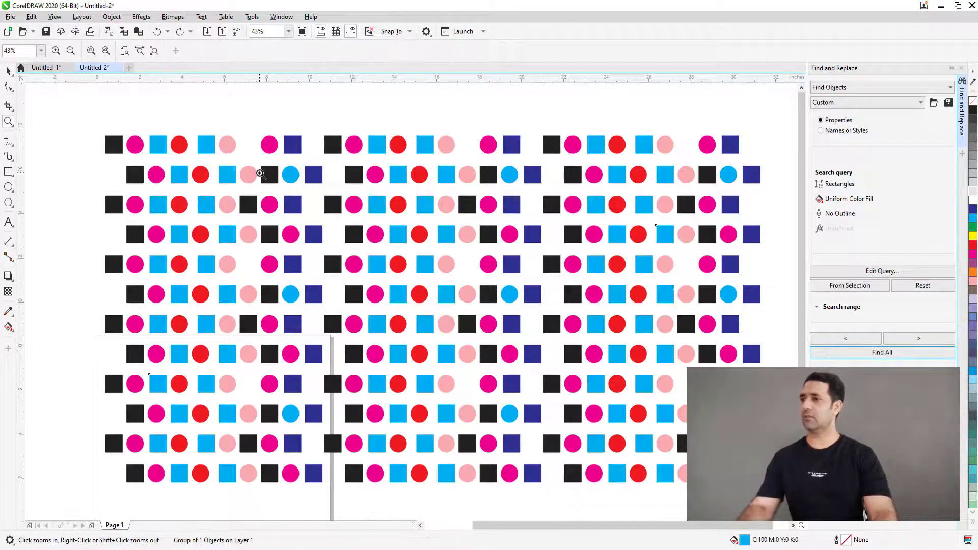
{"action": "key", "text": "space"}
Find all pink circles using a query built from the first row's pink circle, and group them.
{"action": "left_click", "coordinate": [228, 148]}
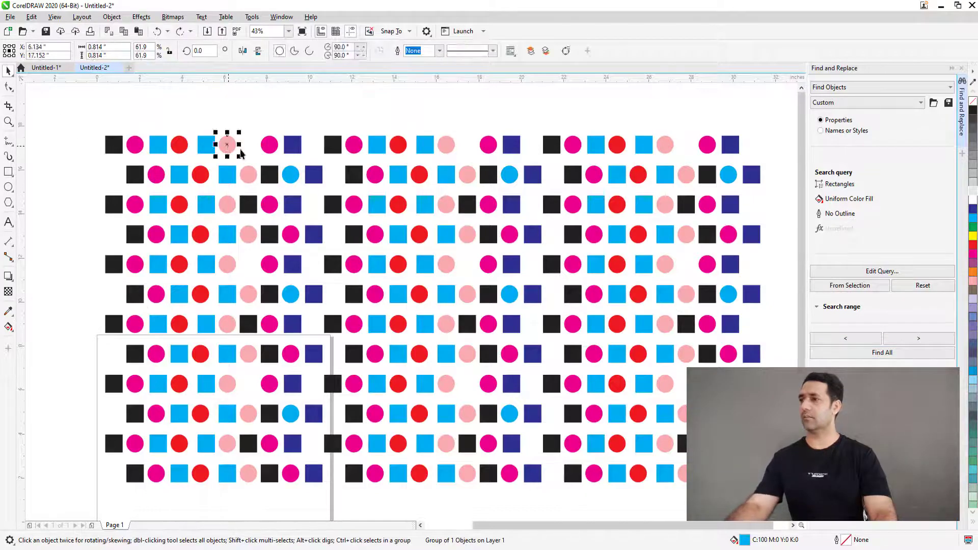
{"action": "left_click", "coordinate": [234, 155]}
{"action": "left_click", "coordinate": [229, 148]}
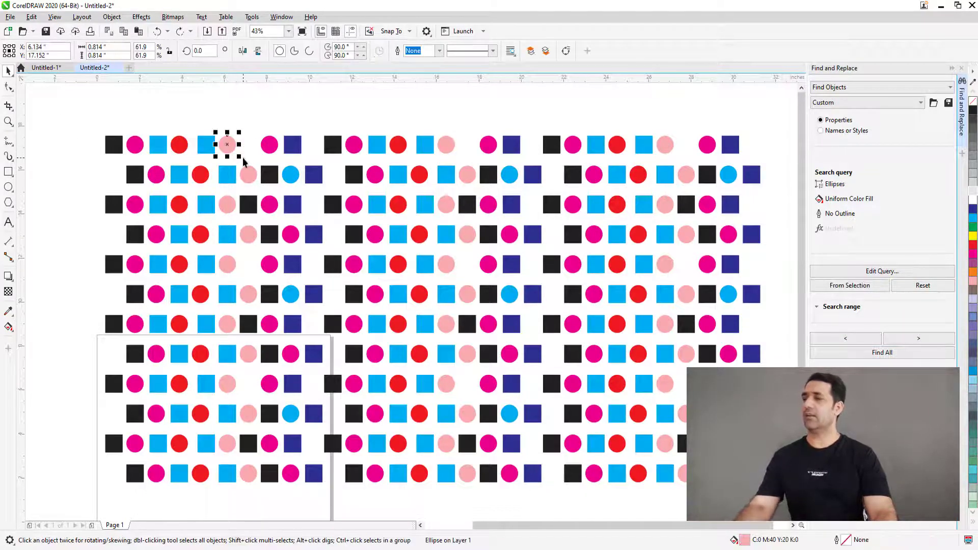
{"action": "left_click", "coordinate": [841, 288]}
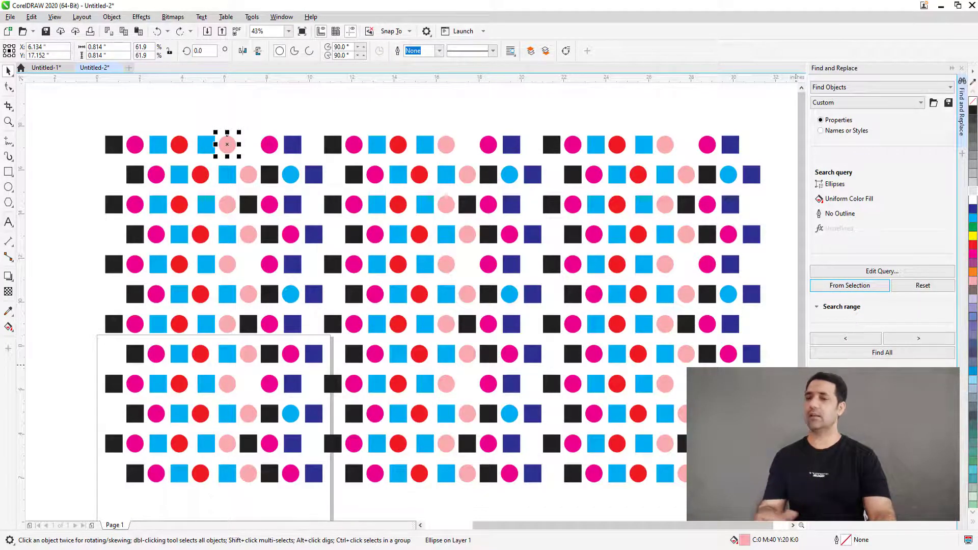
{"action": "left_click", "coordinate": [883, 352]}
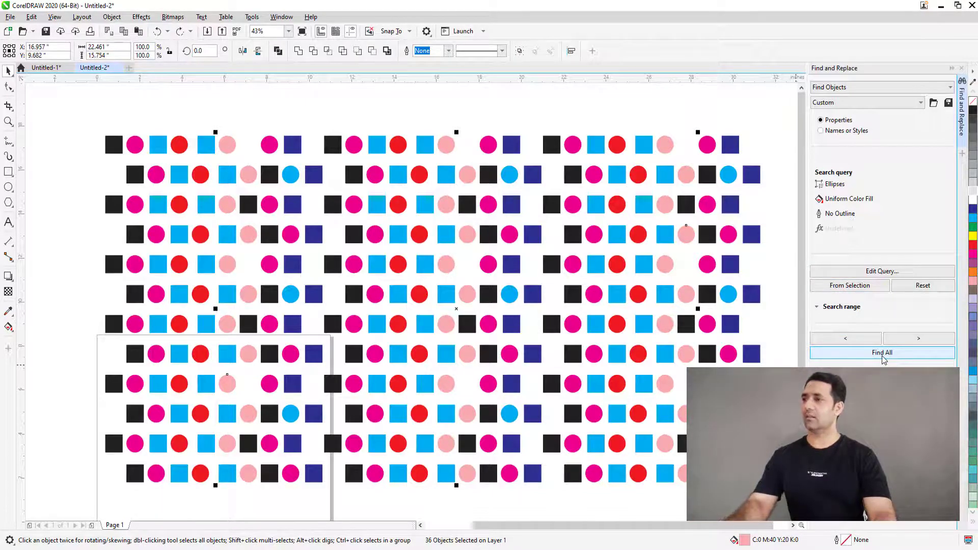
{"action": "key", "text": "Escape"}
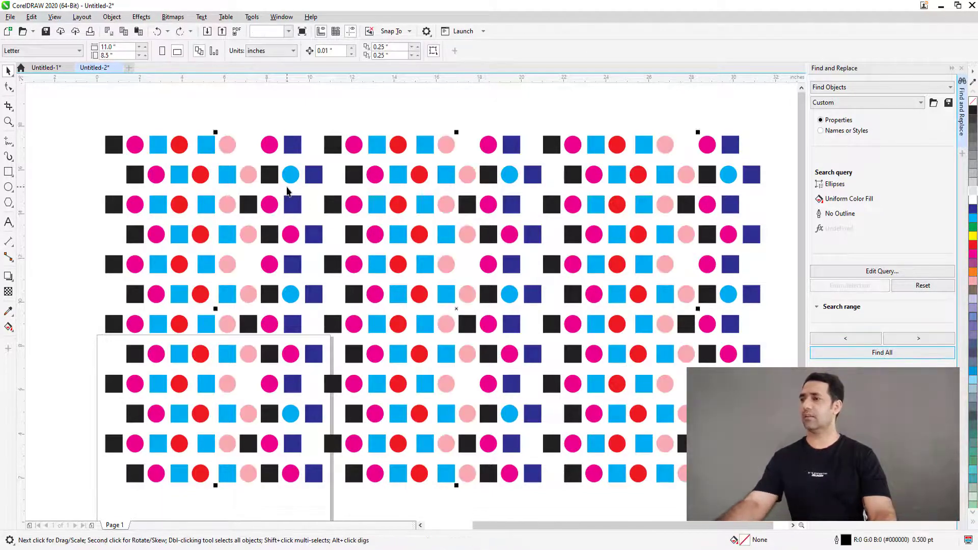
Check the colour groups by selecting the magenta group, the black group and all objects together, and clear the selection.
{"action": "left_click", "coordinate": [285, 174]}
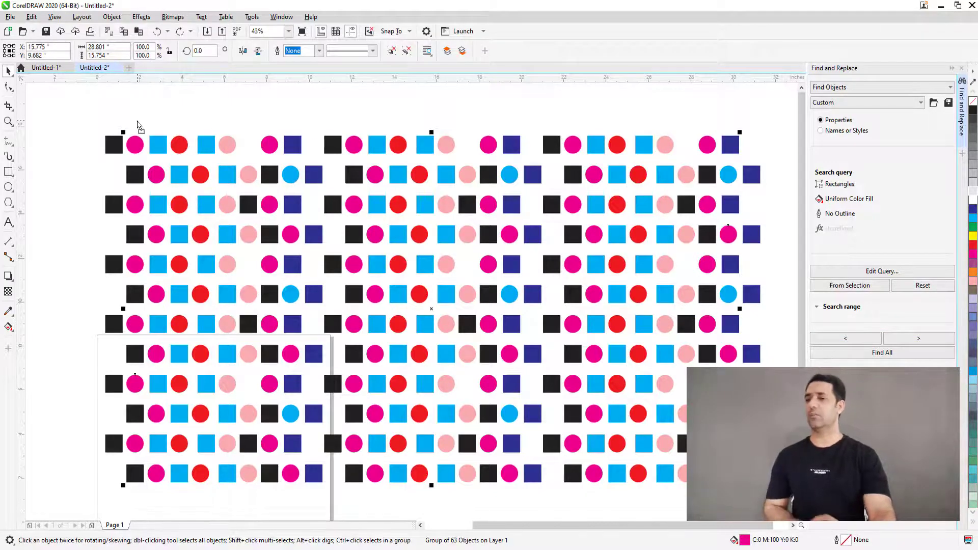
{"action": "left_click", "coordinate": [58, 120]}
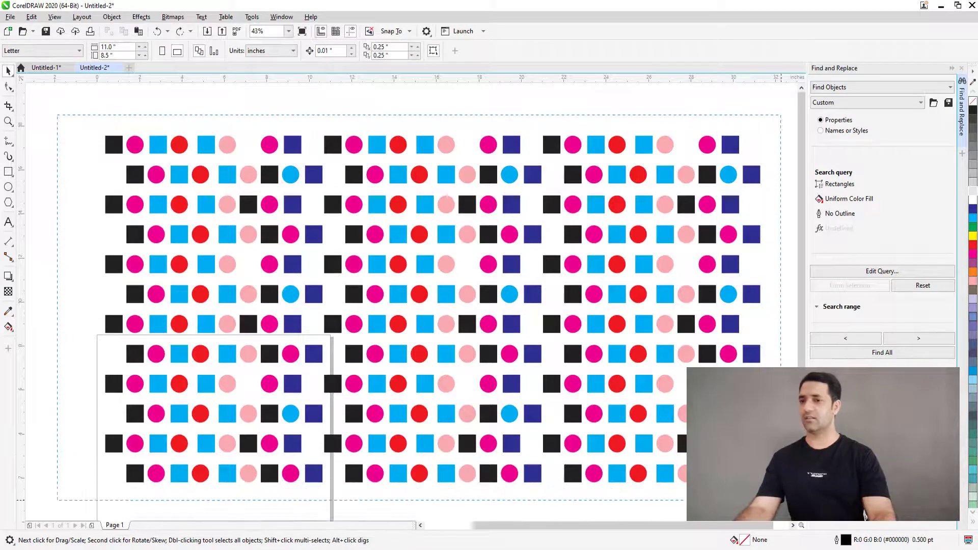
{"action": "left_click_drag", "start_coordinate": [780, 500], "coordinate": [781, 500]}
{"action": "key", "text": "Escape"}
{"action": "left_click_drag", "start_coordinate": [113, 141], "coordinate": [111, 112]}
{"action": "key", "text": "ctrl+z"}
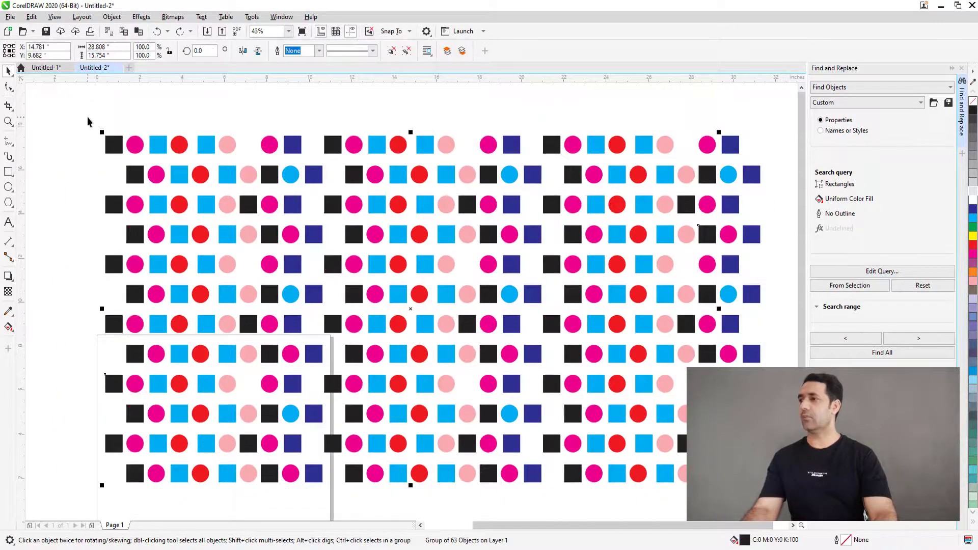
{"action": "key", "text": "ctrl+a"}
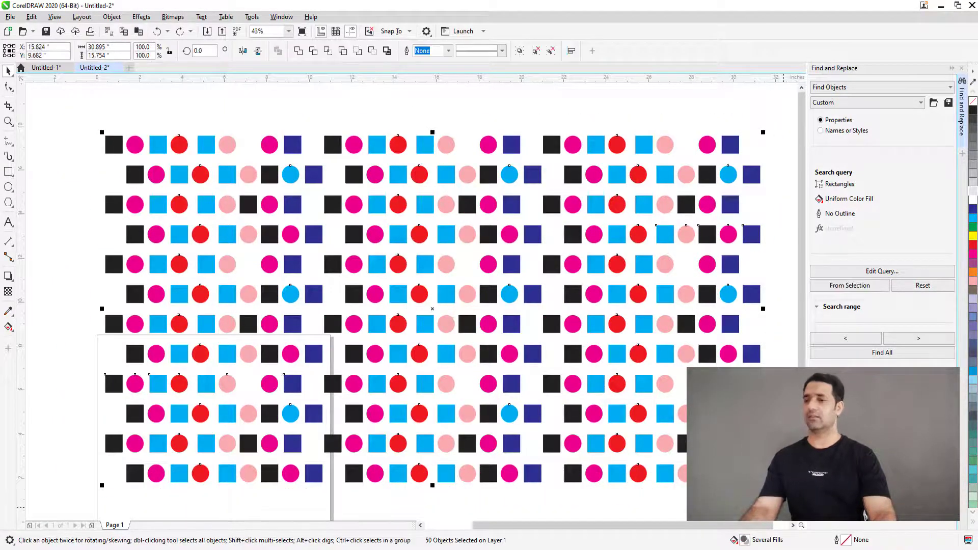
{"action": "key", "text": "Escape"}
{"action": "scroll", "coordinate": [408, 286], "scroll_direction": "down", "scroll_amount": 1}
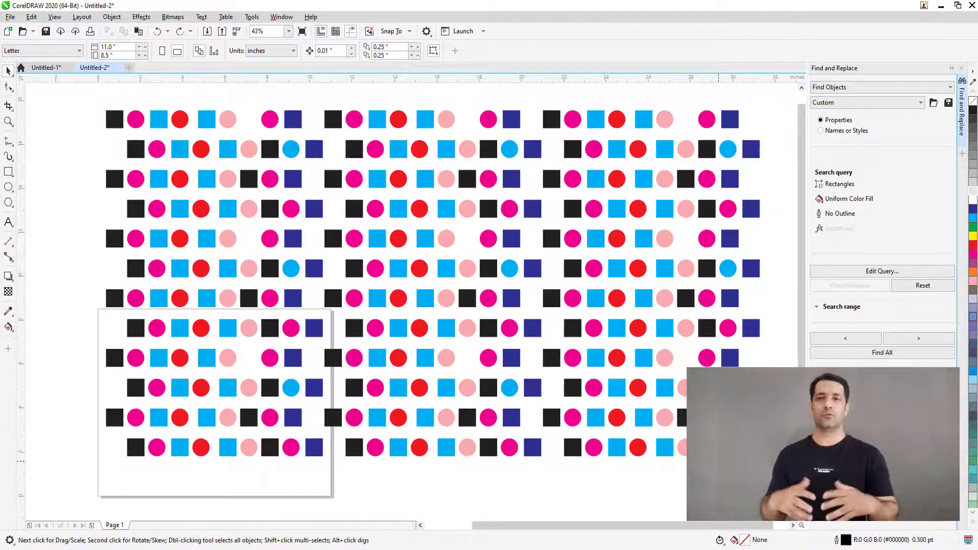
Switch to the Untitled-1 document, examine the care label by selecting its 3/6 size text, and clear the selection.
{"action": "key", "text": "ctrl+Tab"}
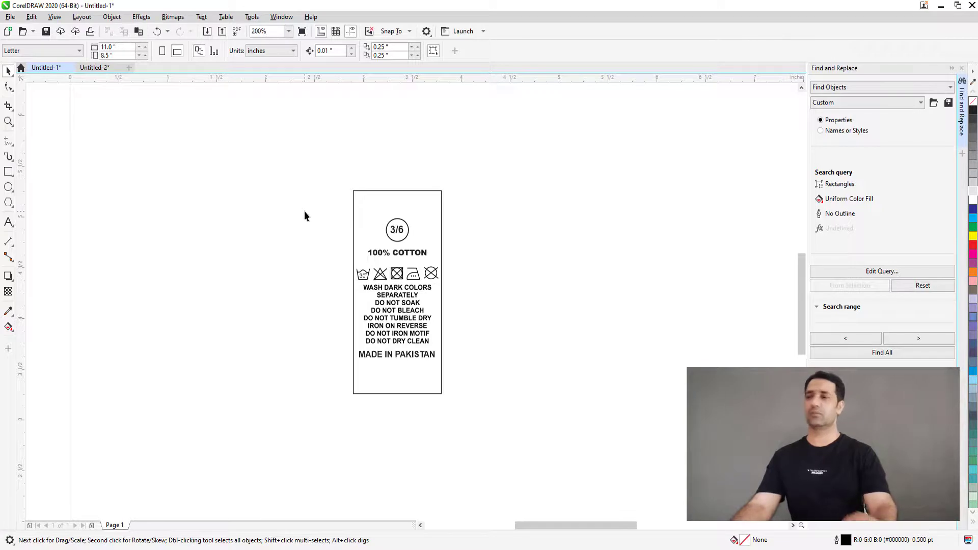
{"action": "left_click", "coordinate": [397, 230]}
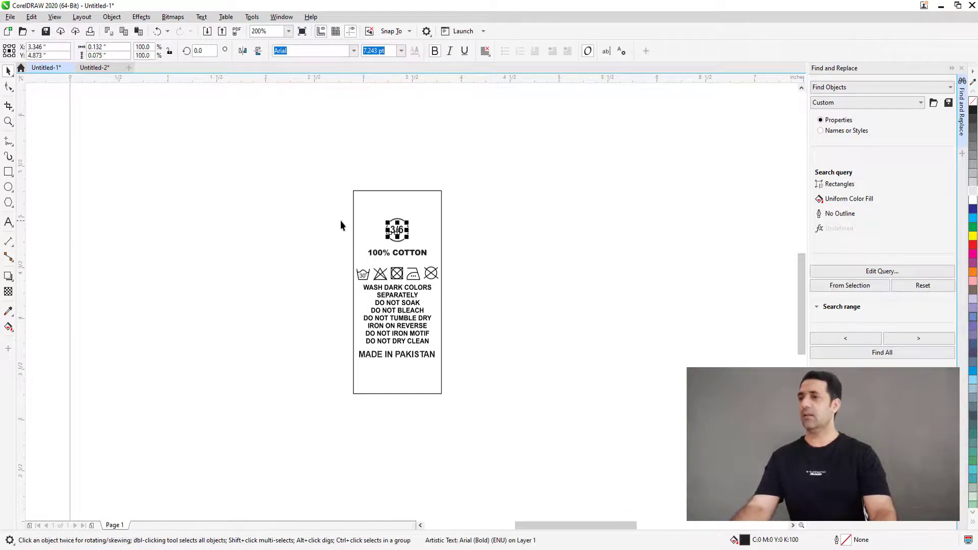
{"action": "key", "text": "z"}
{"action": "left_click_drag", "start_coordinate": [307, 159], "coordinate": [512, 412]}
{"action": "left_click", "coordinate": [298, 211]}
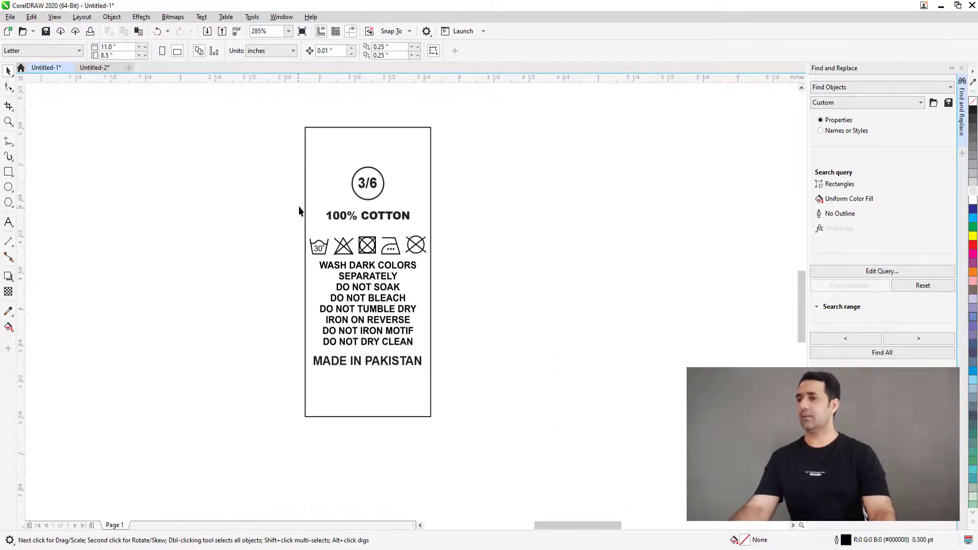
Select all objects of the care label, reposition the label closer to the page's left edge, and clear the selection.
{"action": "key", "text": "ctrl+a"}
{"action": "scroll", "coordinate": [247, 254], "scroll_direction": "down", "scroll_amount": 2}
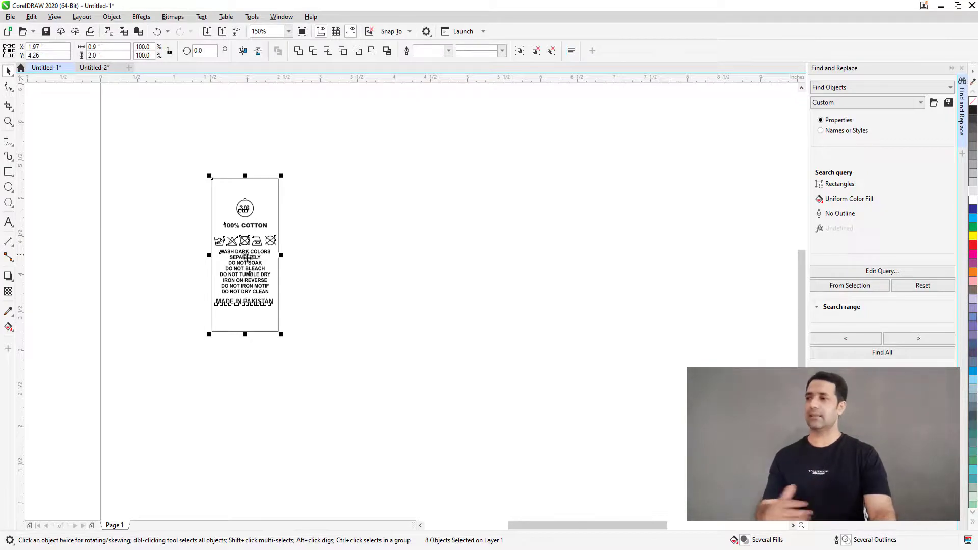
{"action": "left_click", "coordinate": [317, 284]}
{"action": "key", "text": "z"}
{"action": "left_click_drag", "start_coordinate": [163, 149], "coordinate": [332, 345]}
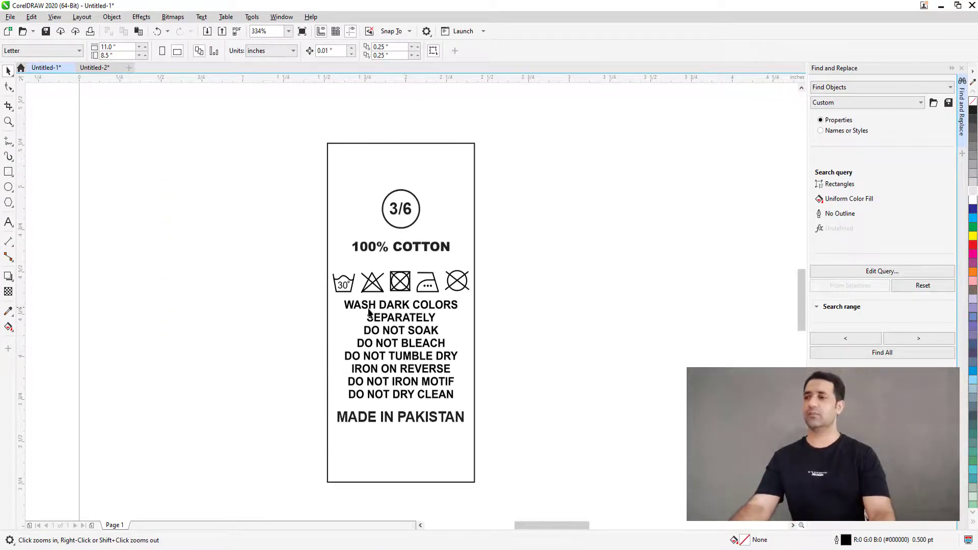
{"action": "right_click", "coordinate": [334, 355]}
{"action": "right_click", "coordinate": [322, 263]}
{"action": "left_click_drag", "start_coordinate": [278, 224], "coordinate": [547, 349]}
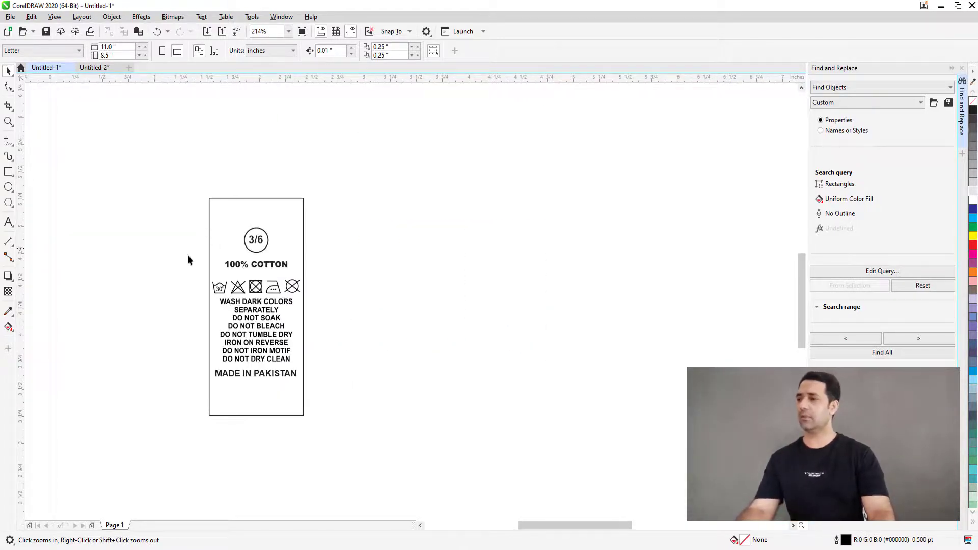
Group the label's frame with its texts and care symbols, excluding the 3/6 size mark, then test deleting the group and undo the deletion.
{"action": "left_click_drag", "start_coordinate": [347, 386], "coordinate": [347, 386]}
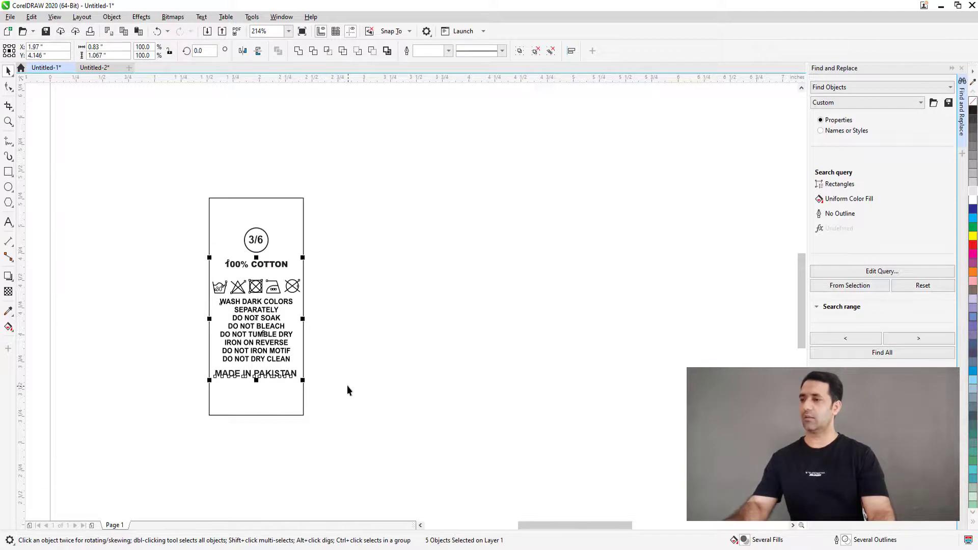
{"action": "left_click", "coordinate": [277, 390]}
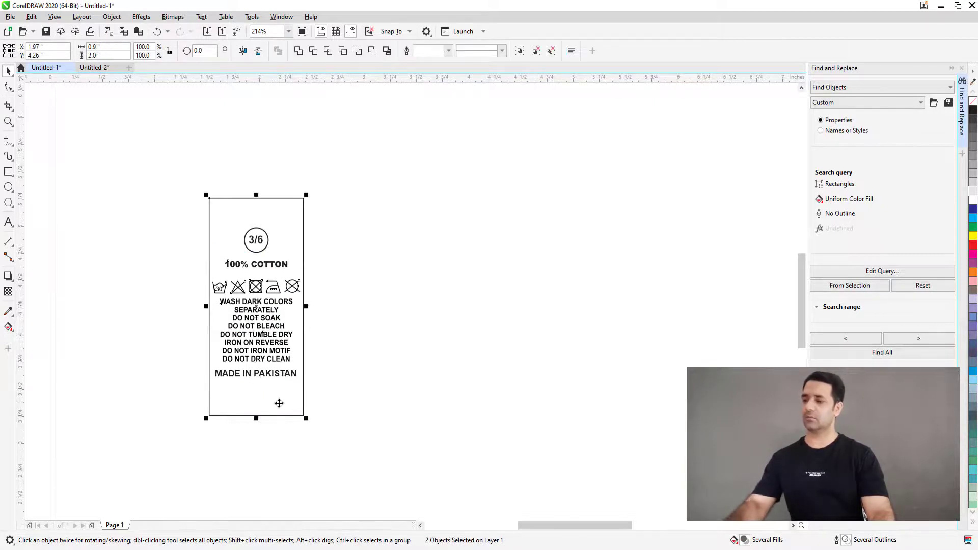
{"action": "key", "text": "ctrl+g"}
{"action": "key", "text": "Delete"}
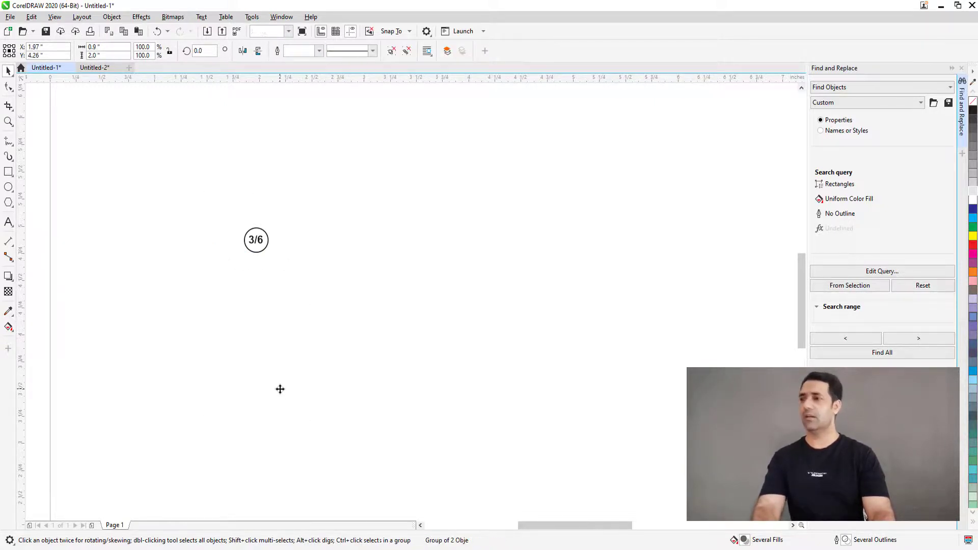
{"action": "key", "text": "ctrl+z"}
Select the 3/6 size text together with the circle around it.
{"action": "scroll", "coordinate": [428, 305], "scroll_direction": "up", "scroll_amount": 5}
{"action": "key", "text": "Escape"}
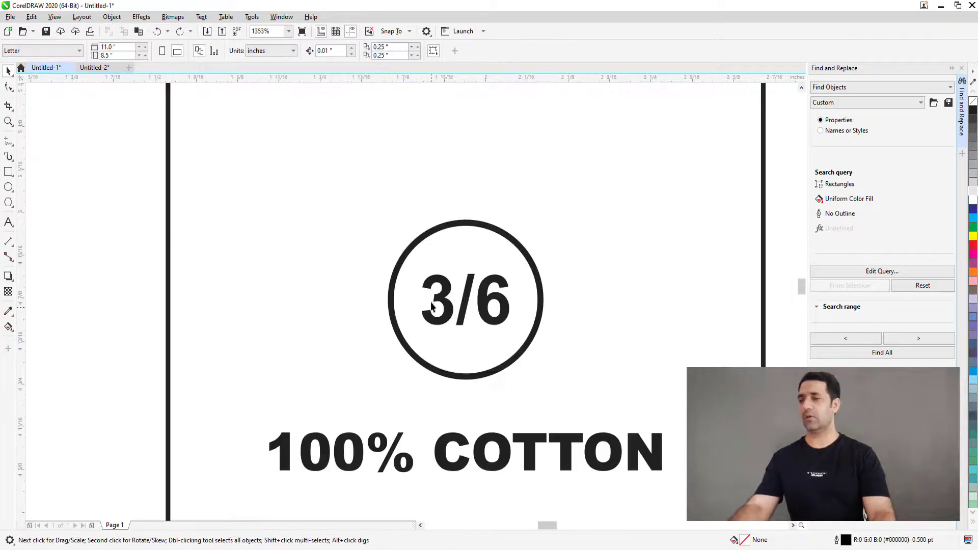
{"action": "scroll", "coordinate": [428, 306], "scroll_direction": "down", "scroll_amount": 5}
{"action": "key", "text": "z"}
{"action": "left_click", "coordinate": [472, 298]}
{"action": "key", "text": "space"}
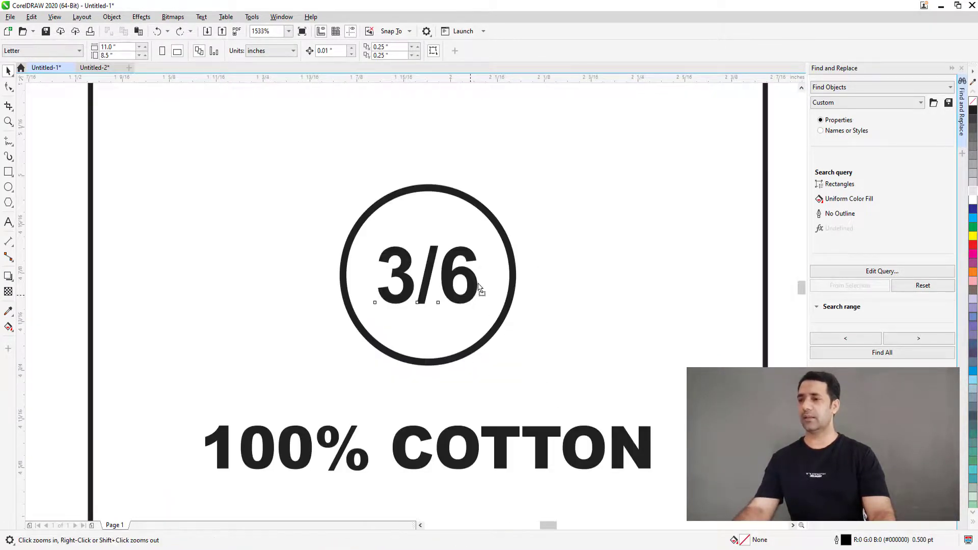
{"action": "left_click", "coordinate": [474, 288]}
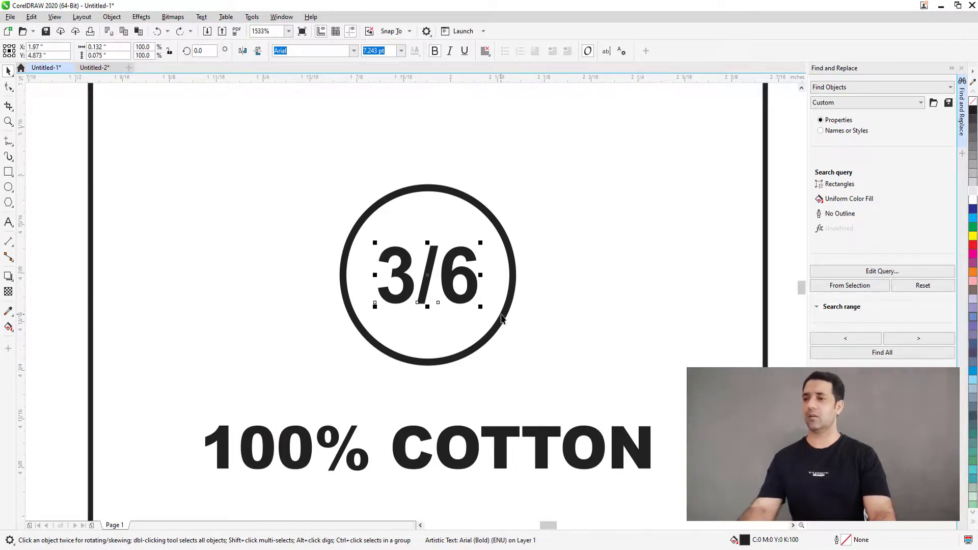
{"action": "left_click", "coordinate": [502, 317], "text": "shift"}
{"action": "scroll", "coordinate": [497, 289], "scroll_direction": "down", "scroll_amount": 7}
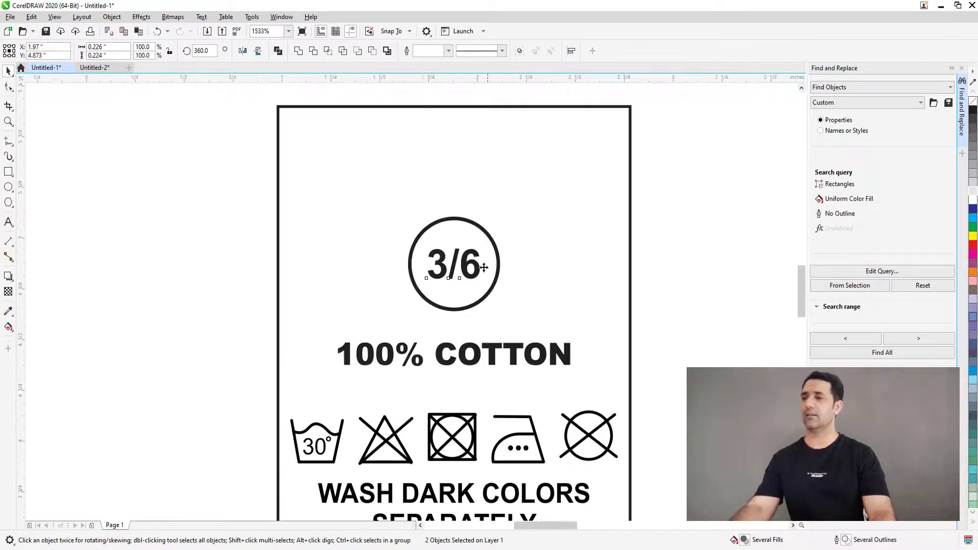
Change the size text on the middle care label to 6/9 and finish editing.
{"action": "key", "text": "space"}
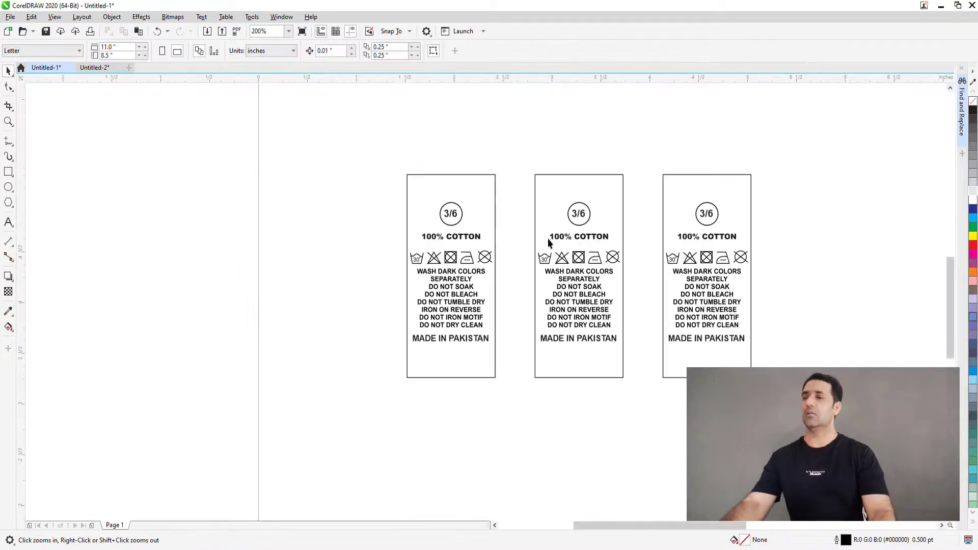
{"action": "left_click_drag", "start_coordinate": [352, 148], "coordinate": [774, 413]}
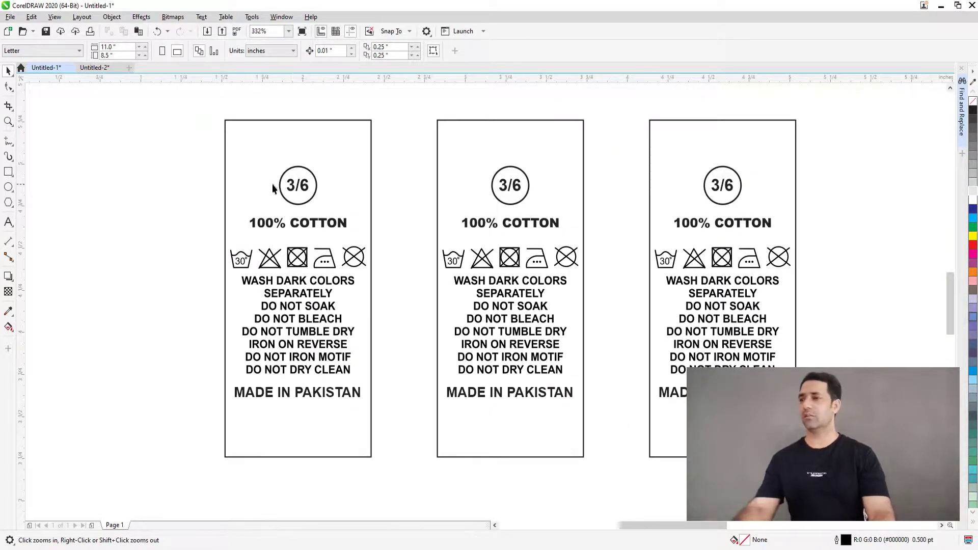
{"action": "key", "text": "space"}
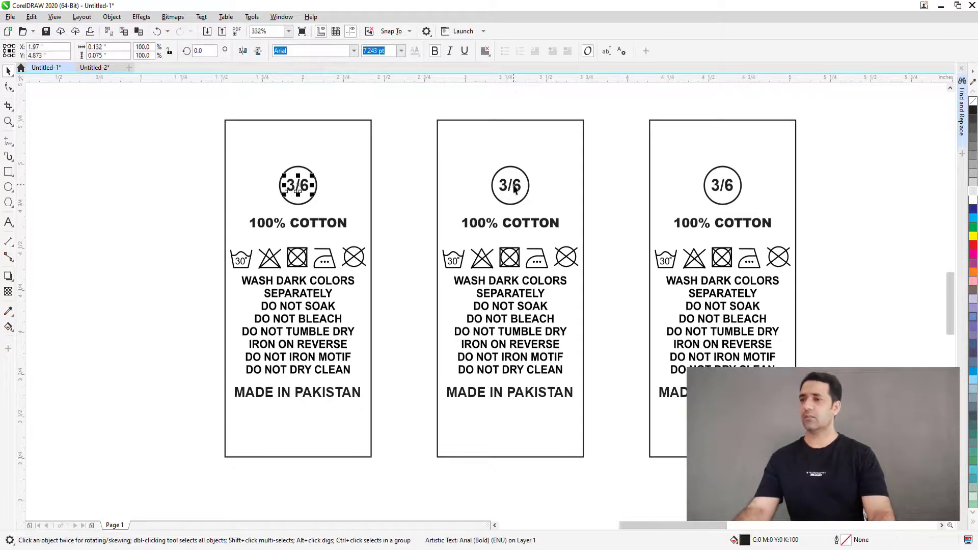
{"action": "double_click", "coordinate": [514, 186]}
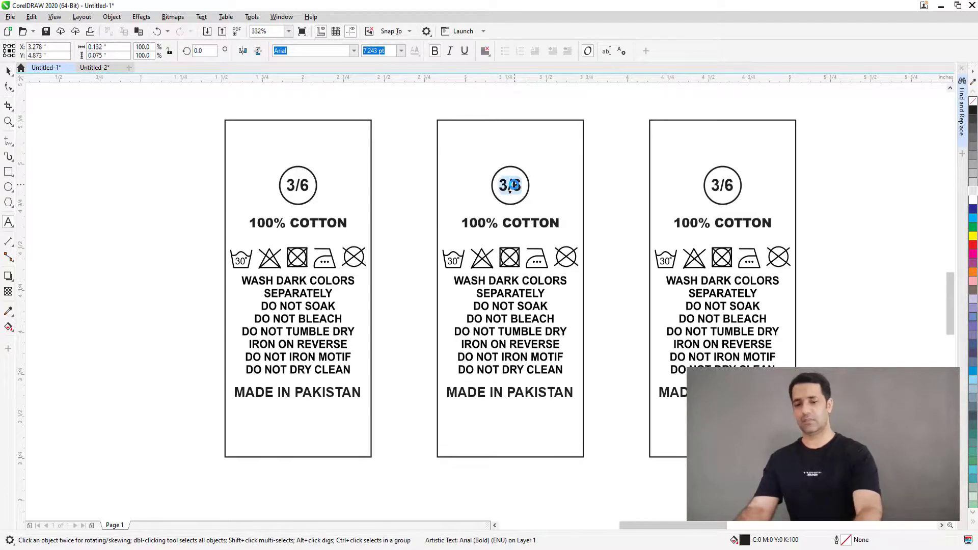
{"action": "key", "text": "Left"}
{"action": "key", "text": "BackSpace"}
{"action": "key", "text": "BackSpace"}
{"action": "type", "text": "6/"}
{"action": "key", "text": "Delete"}
{"action": "type", "text": "9"}
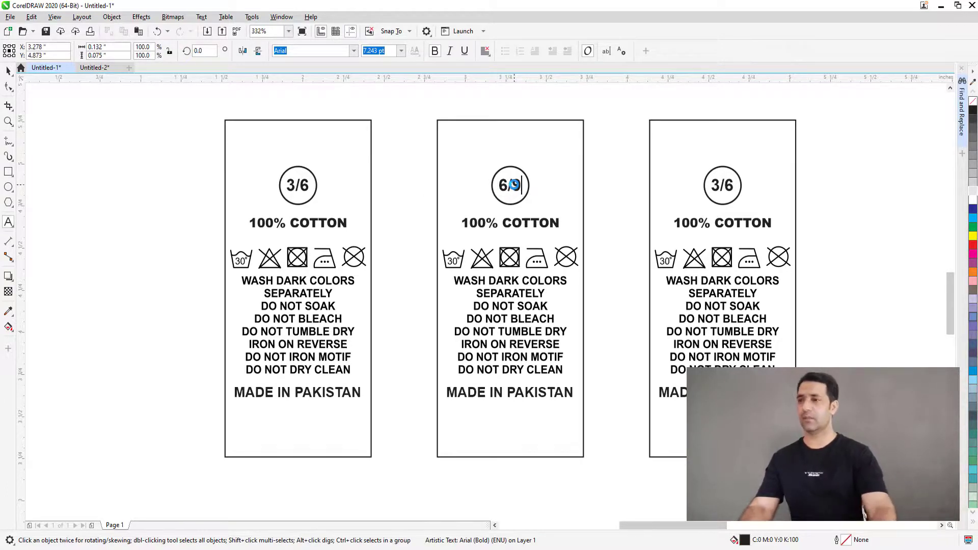
{"action": "key", "text": "ctrl+space"}
{"action": "key", "text": "Escape"}
Open the size text on the third care label for editing.
{"action": "left_click", "coordinate": [729, 187]}
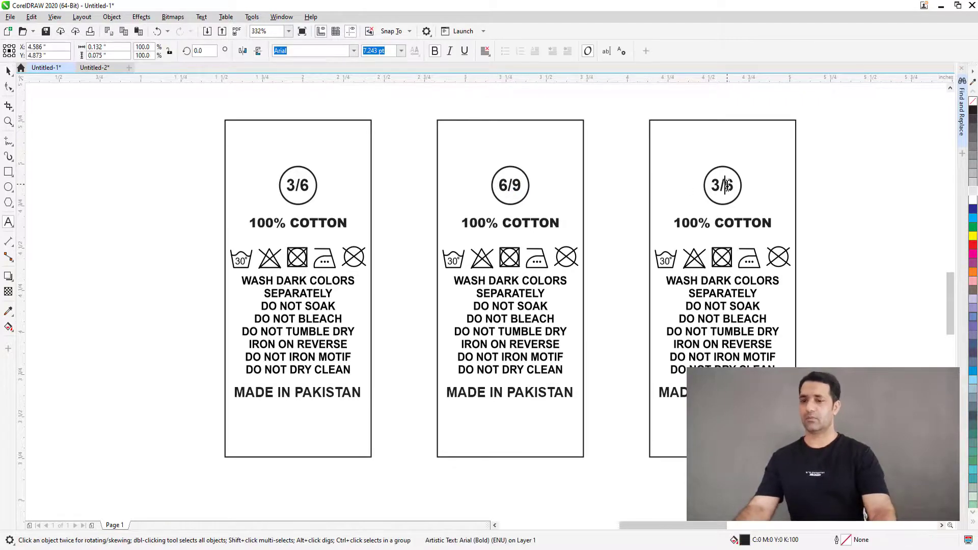